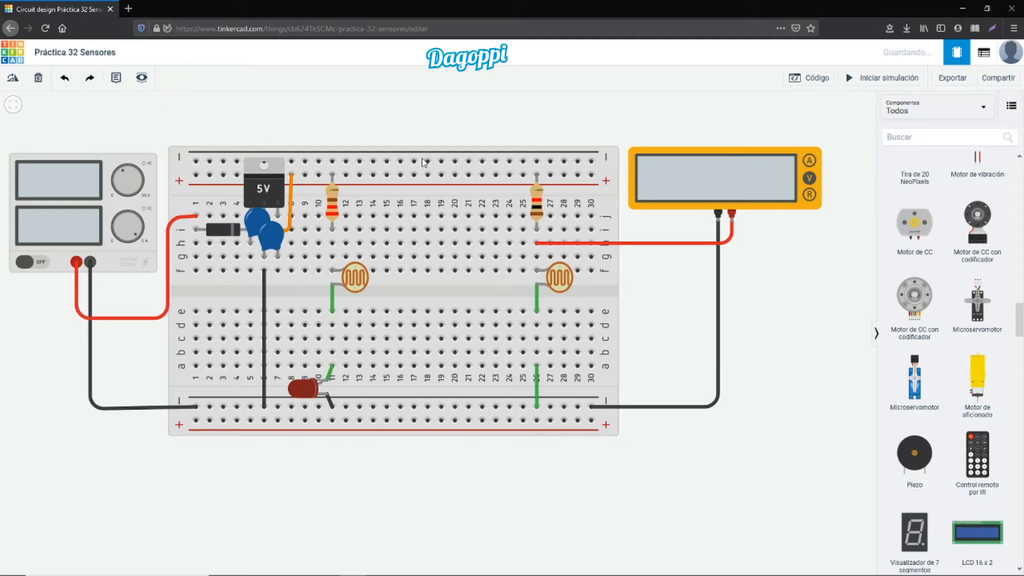
# - Show the complete component library (Todos) from its beginning
pyautogui.moveTo(1019, 320); pyautogui.dragTo(1020, 176)
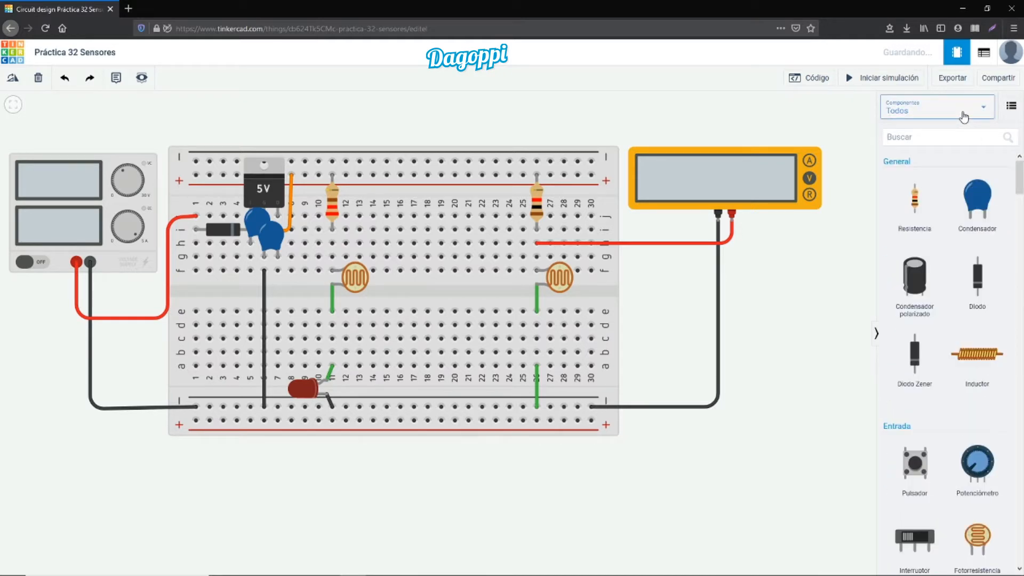
pyautogui.click(918, 114)
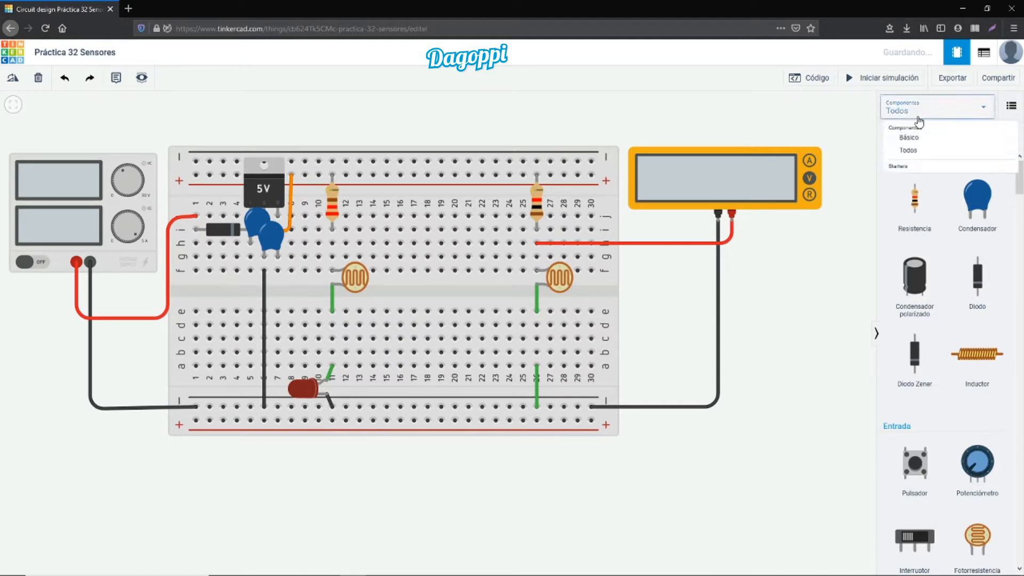
pyautogui.click(904, 154)
# - Examine the sensors in the Entrada section of the component library, from the photoresistor to the gas sensor
pyautogui.scroll(-4, 917, 269)
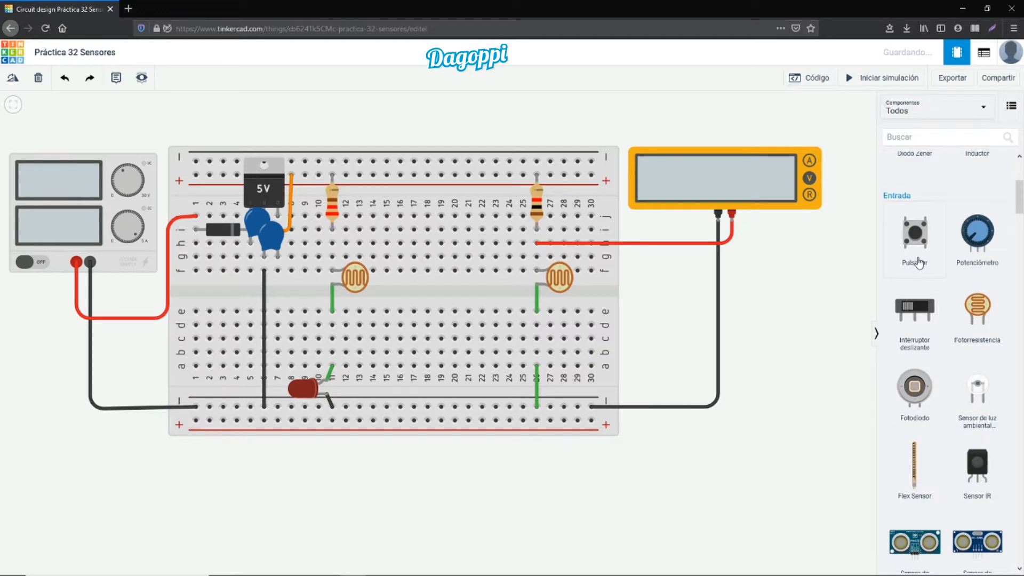
pyautogui.scroll(-2, 917, 267)
pyautogui.scroll(2, 918, 264)
pyautogui.moveTo(1021, 205); pyautogui.dragTo(1021, 209)
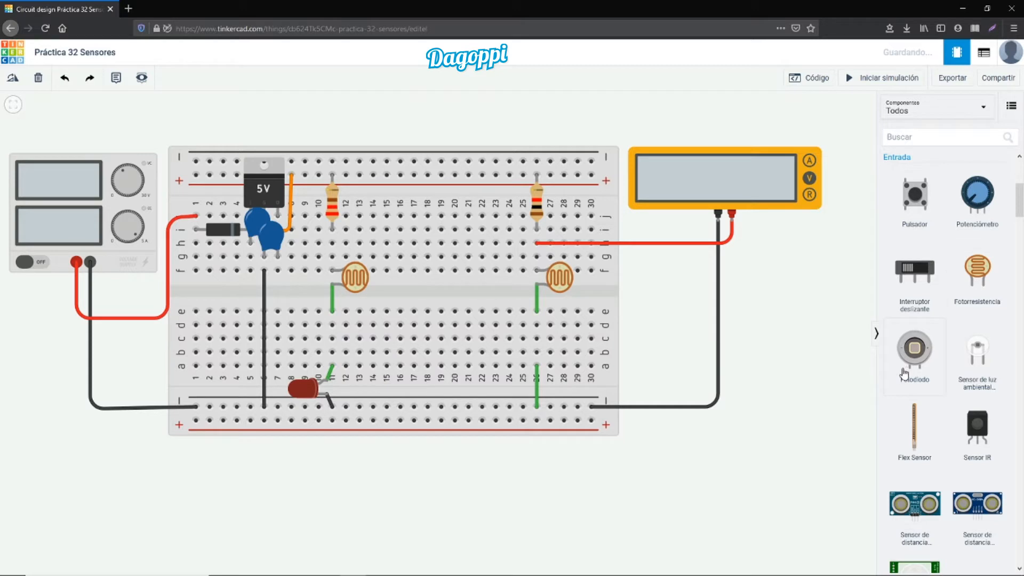
pyautogui.scroll(-5, 907, 347)
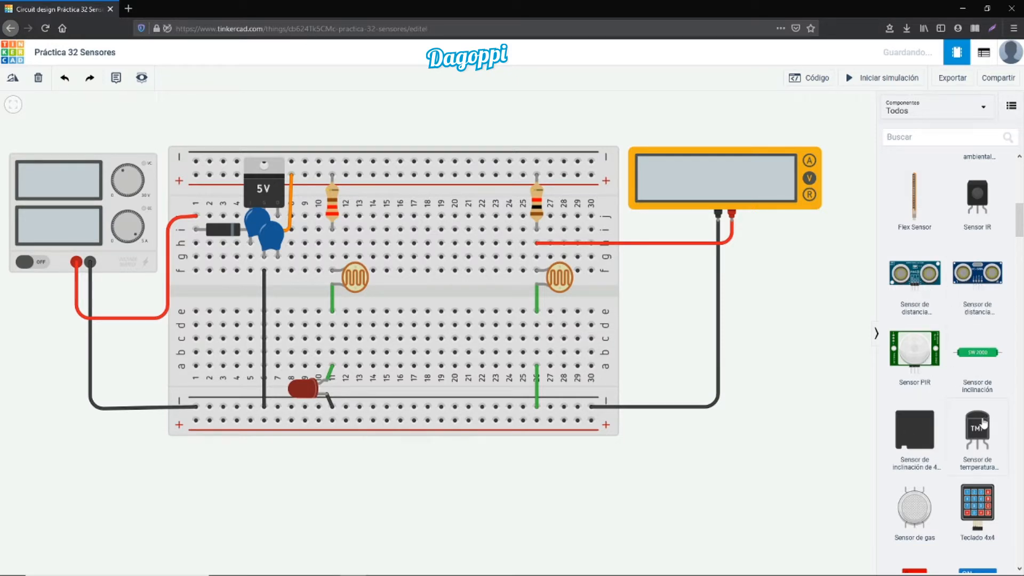
pyautogui.scroll(-3, 915, 525)
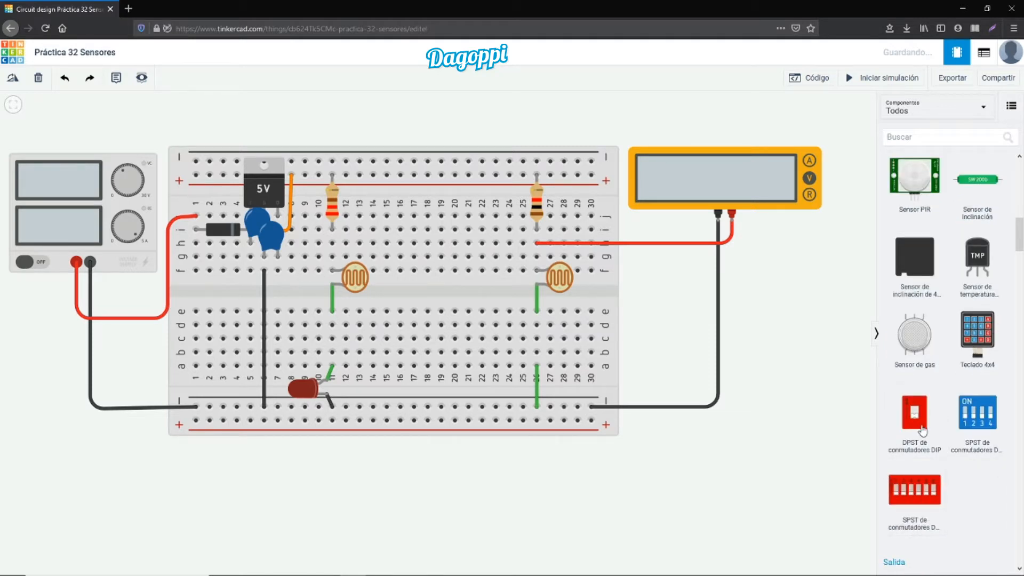
pyautogui.scroll(5, 921, 431)
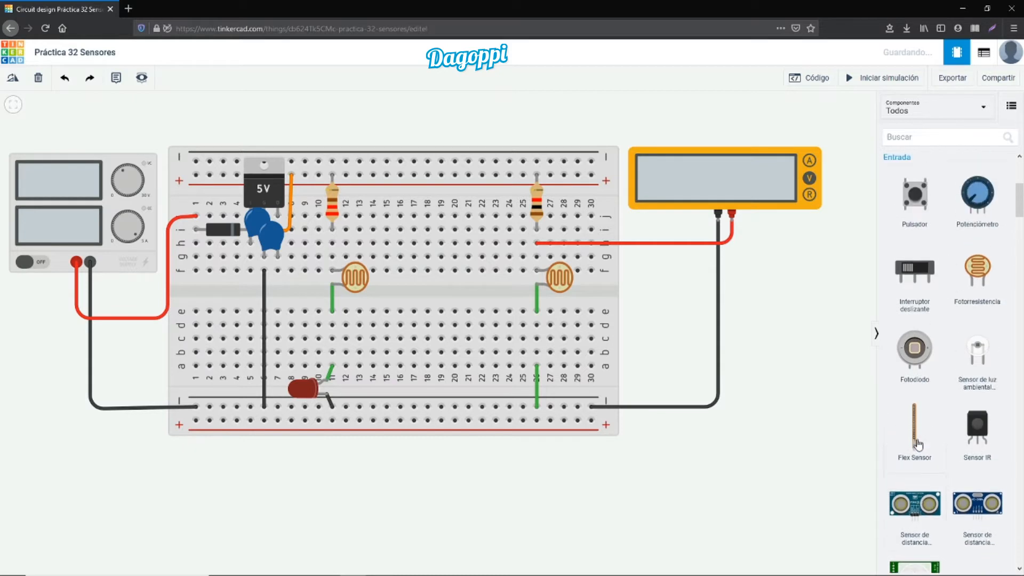
pyautogui.scroll(-2, 918, 444)
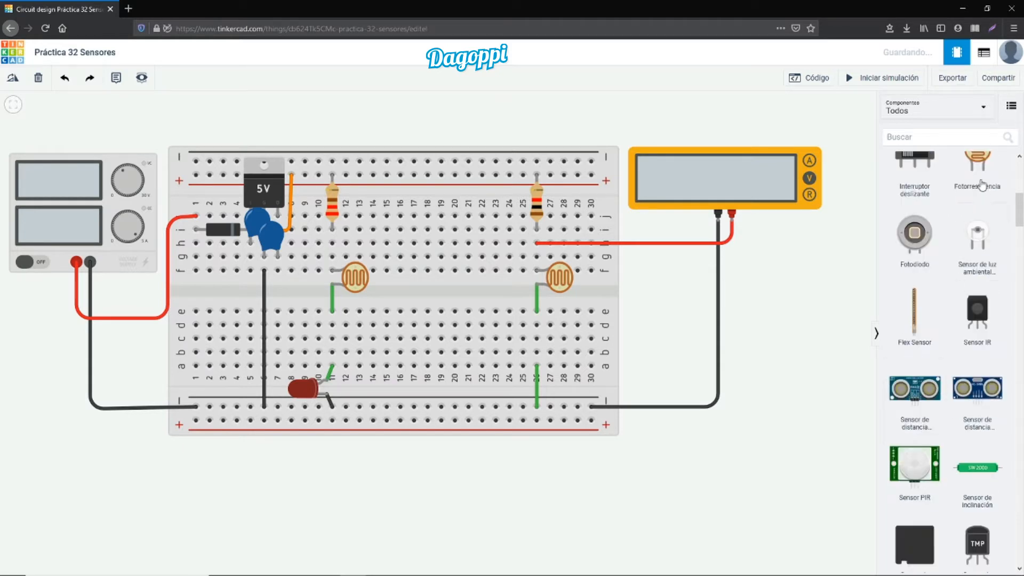
pyautogui.scroll(-3, 945, 416)
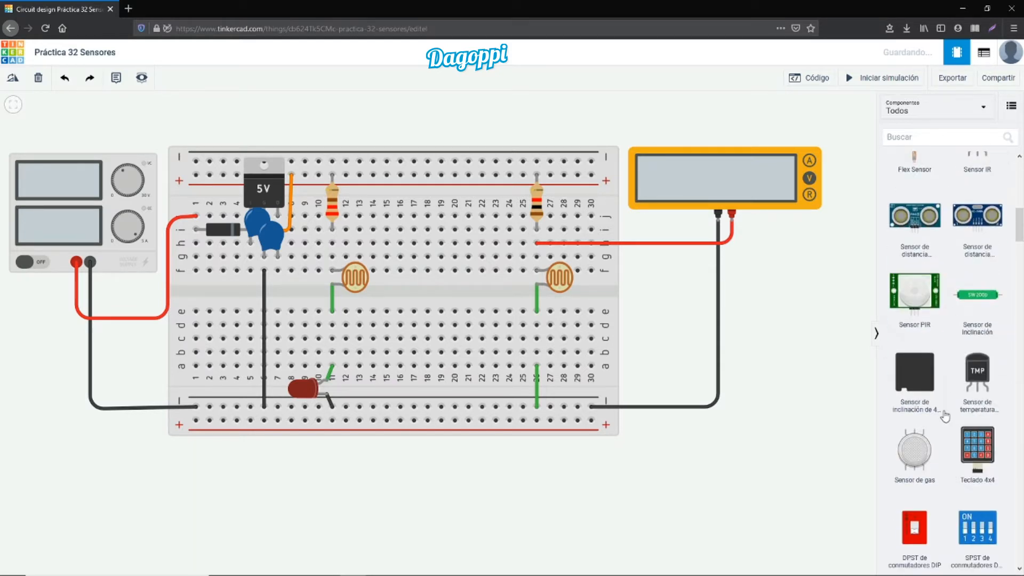
pyautogui.scroll(4, 916, 480)
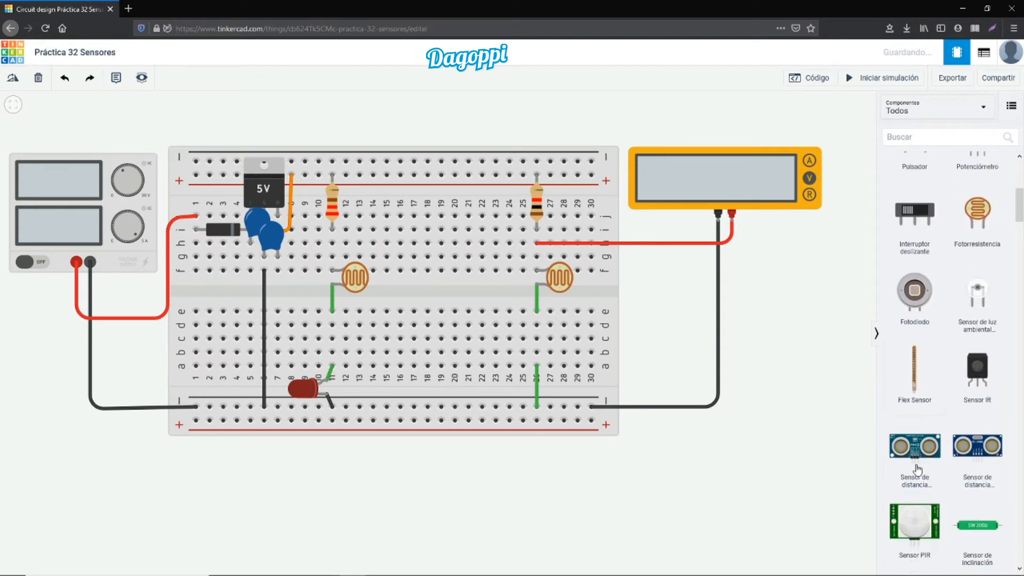
pyautogui.scroll(-1, 918, 470)
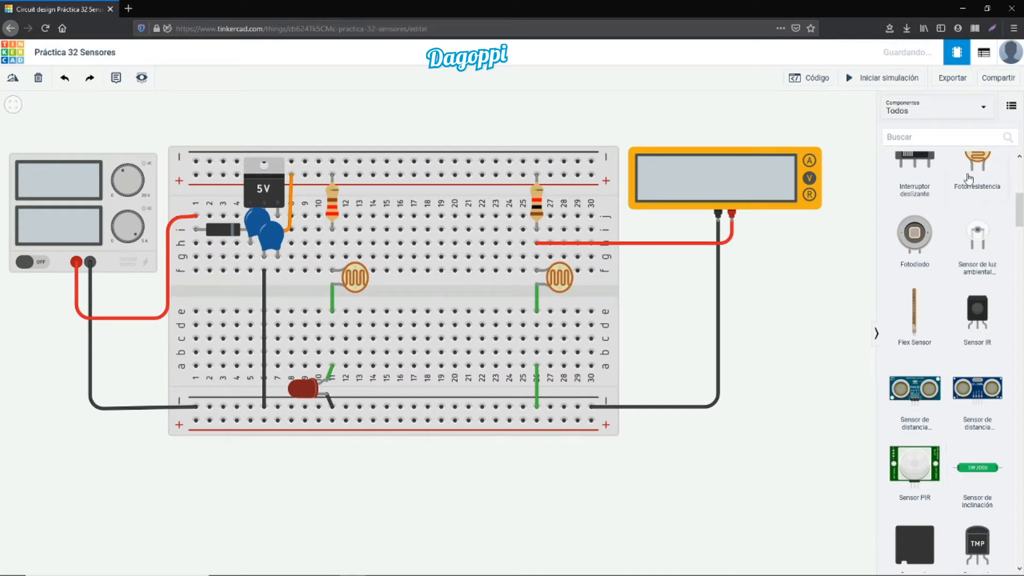
pyautogui.scroll(2, 970, 178)
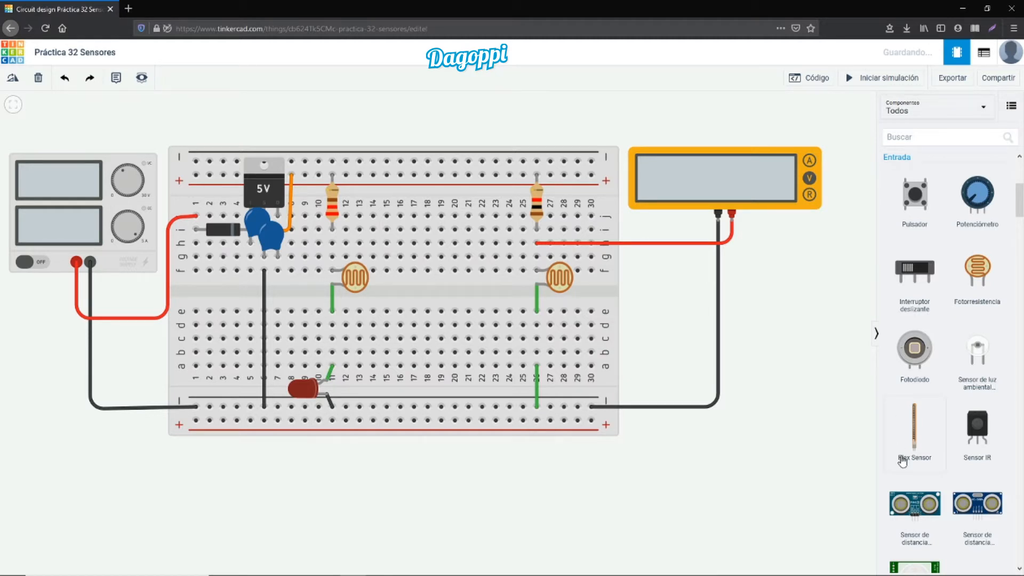
pyautogui.scroll(-2, 903, 461)
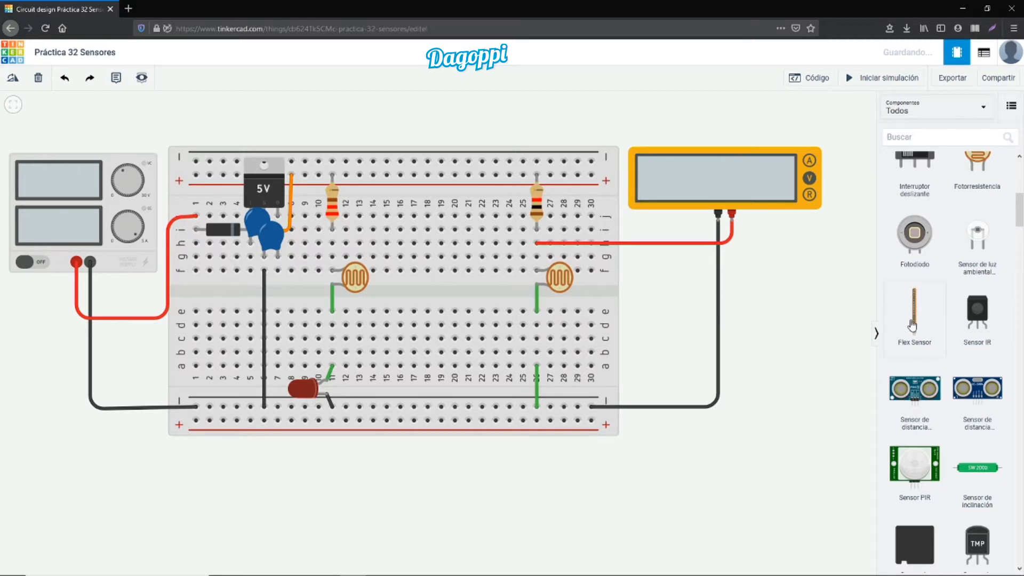
pyautogui.scroll(-3, 914, 325)
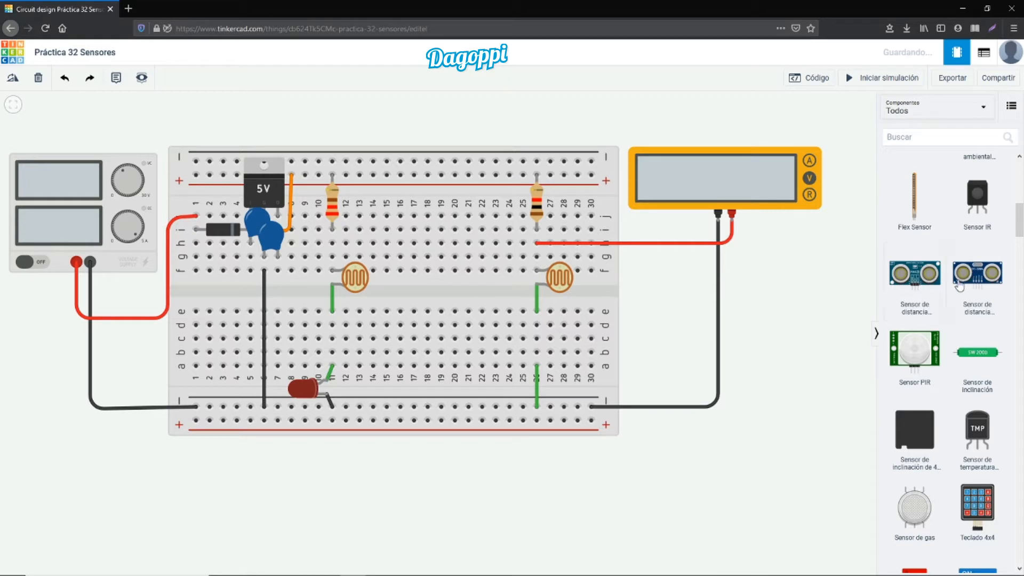
pyautogui.scroll(-3, 959, 287)
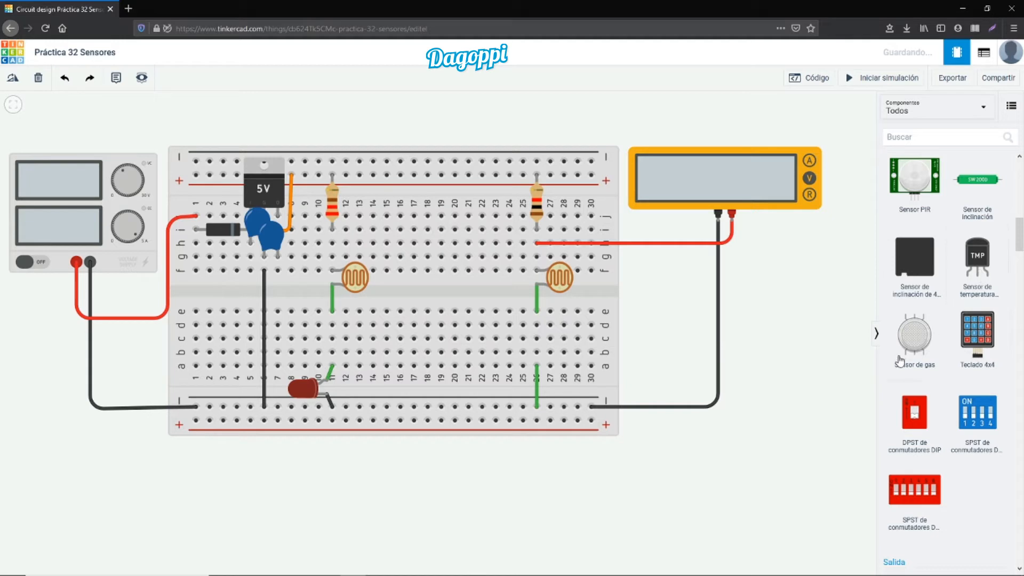
pyautogui.scroll(5, 907, 363)
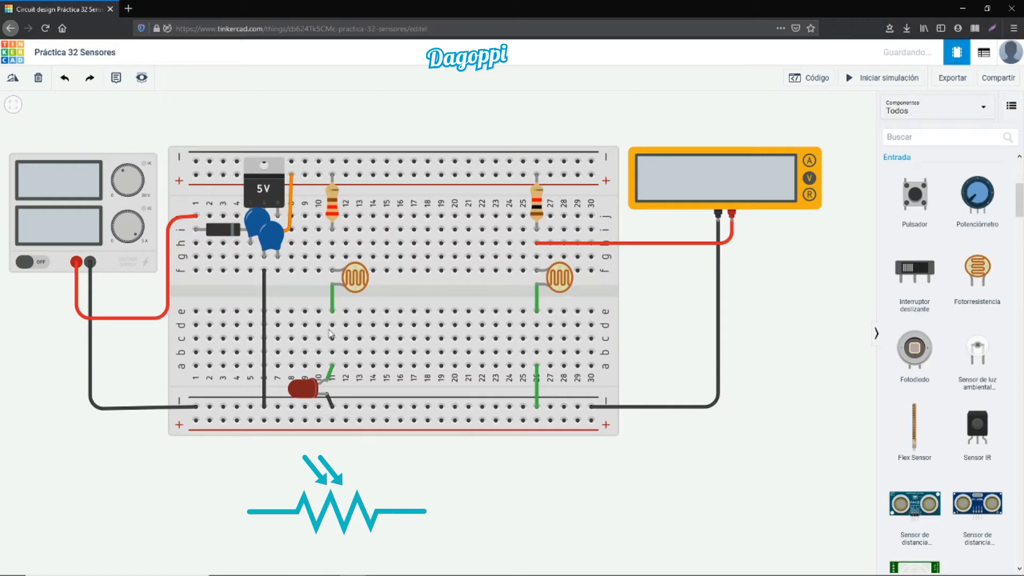
# - Inspect the photoresistor at column 11 together with its series resistor and the red LED
pyautogui.click(361, 282)
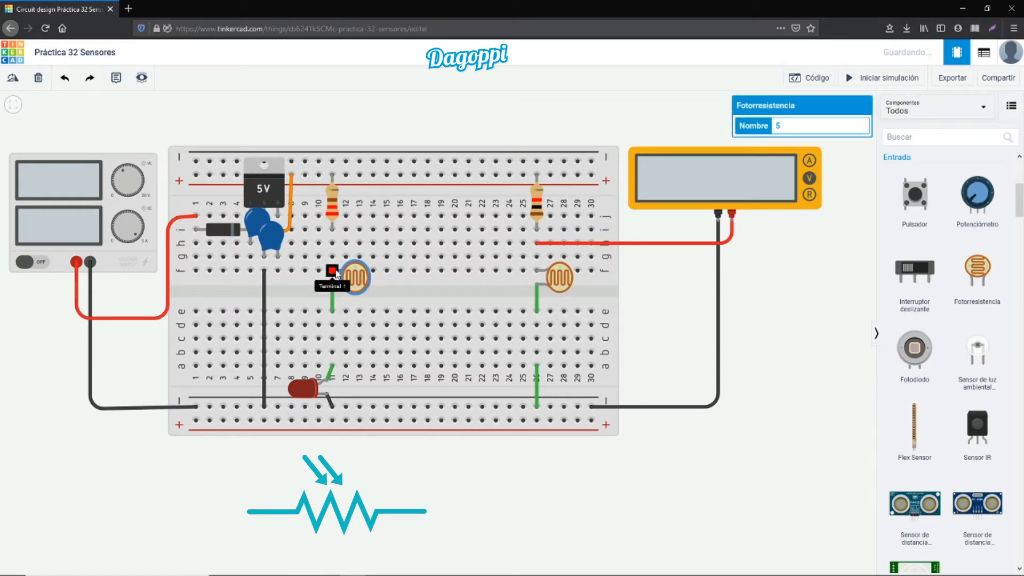
pyautogui.moveTo(336, 272)
pyautogui.mouseDown()
pyautogui.moveTo(332, 244)
pyautogui.moveTo(332, 291)
pyautogui.mouseUp()
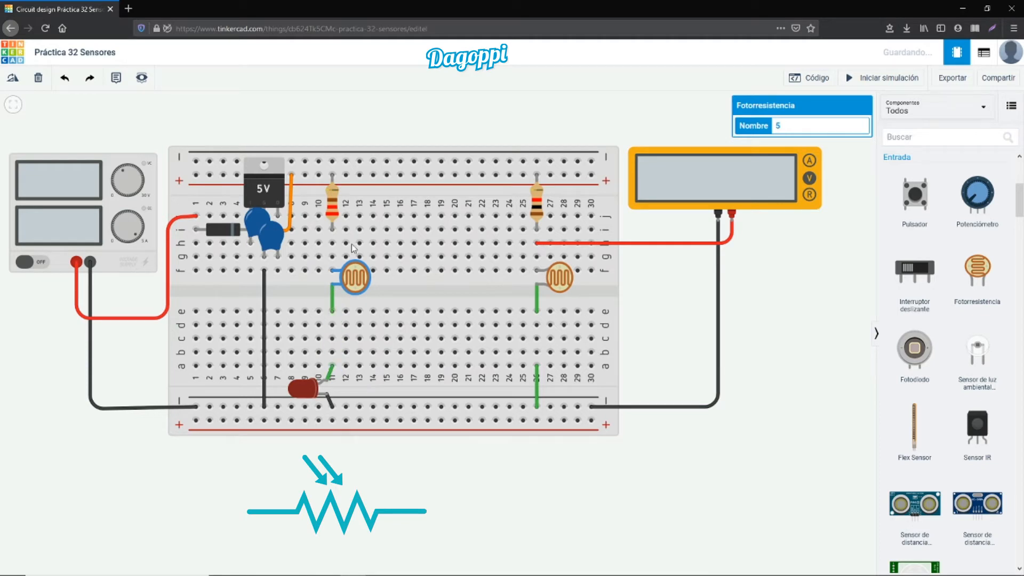
pyautogui.click(333, 193)
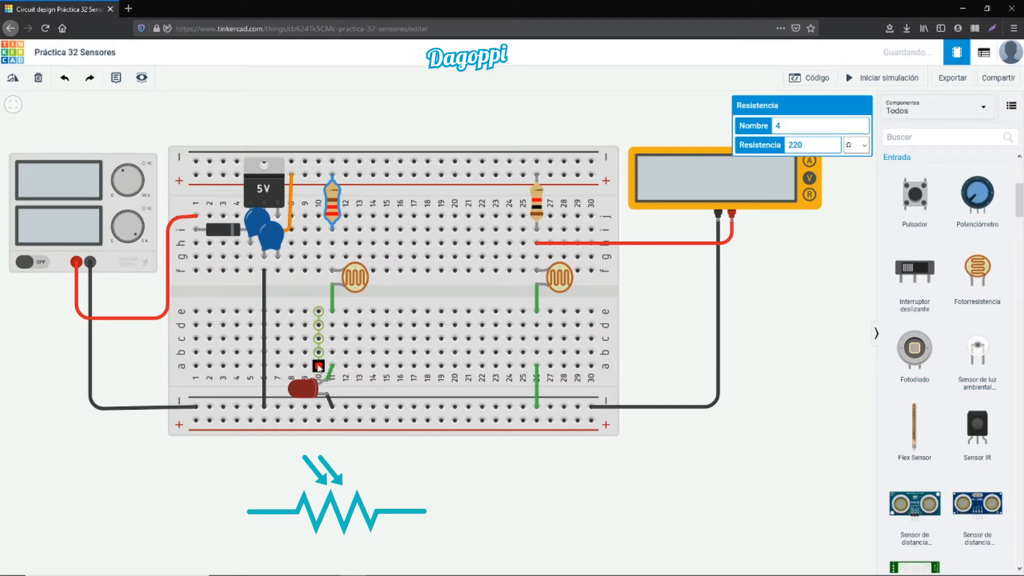
pyautogui.click(310, 386)
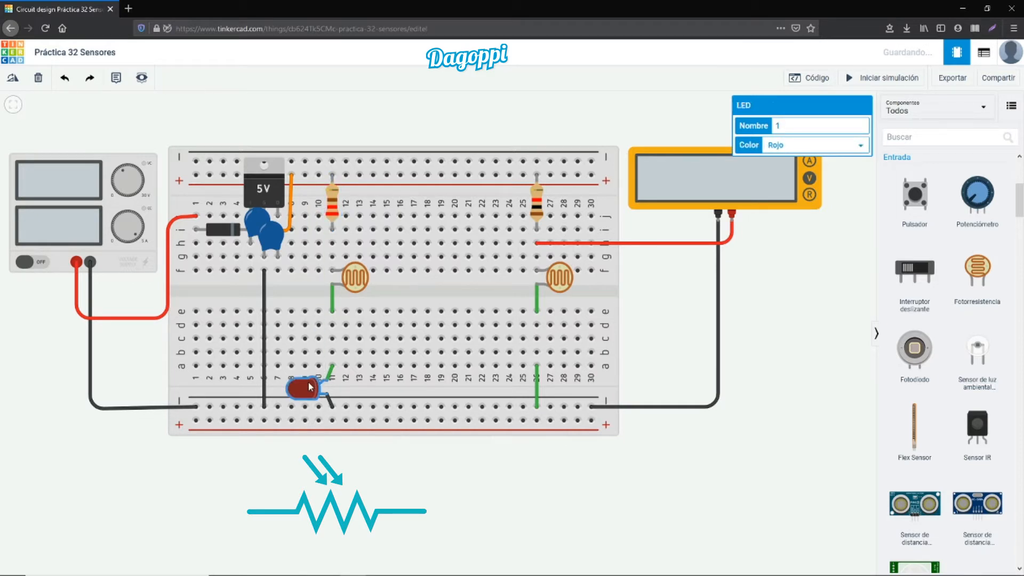
# - Delete the red and black cables connecting the multimeter to the breadboard
pyautogui.click(656, 246)
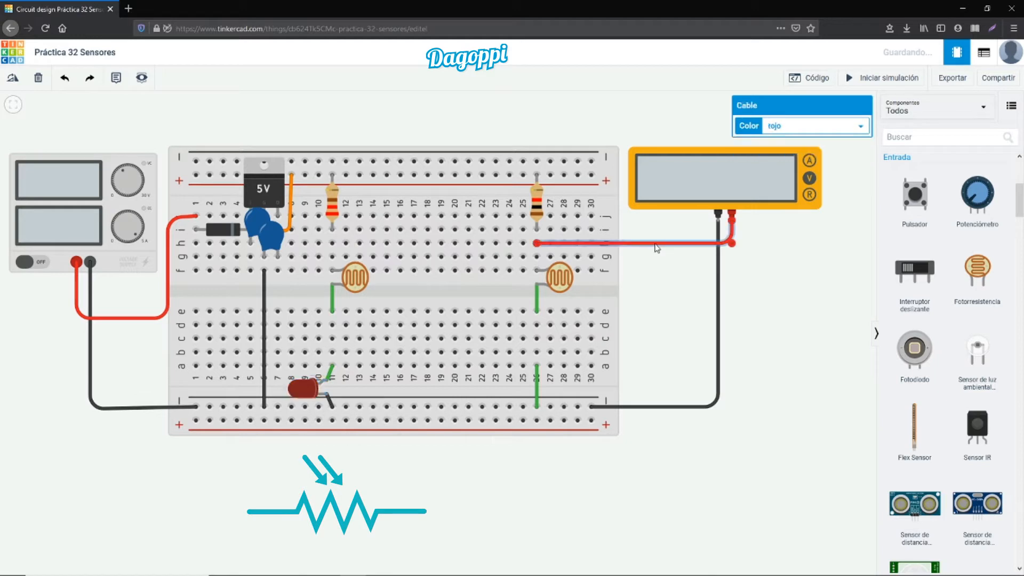
pyautogui.press('Delete')
pyautogui.click(718, 262)
pyautogui.press('Delete')
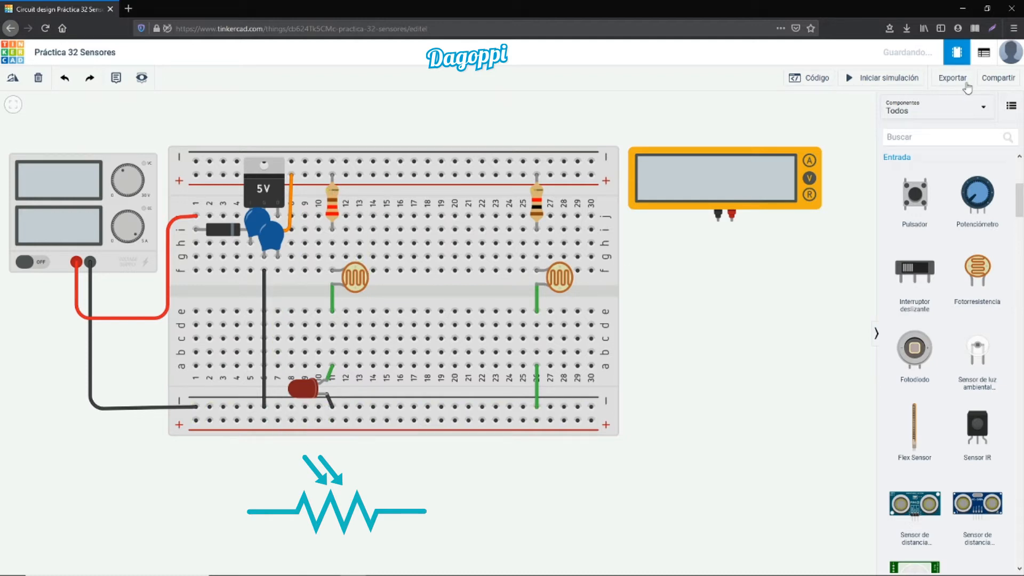
# - Simulate the circuit, vary the light on the column 11 photoresistor from minimum to maximum and back, and stop the simulation
pyautogui.click(887, 79)
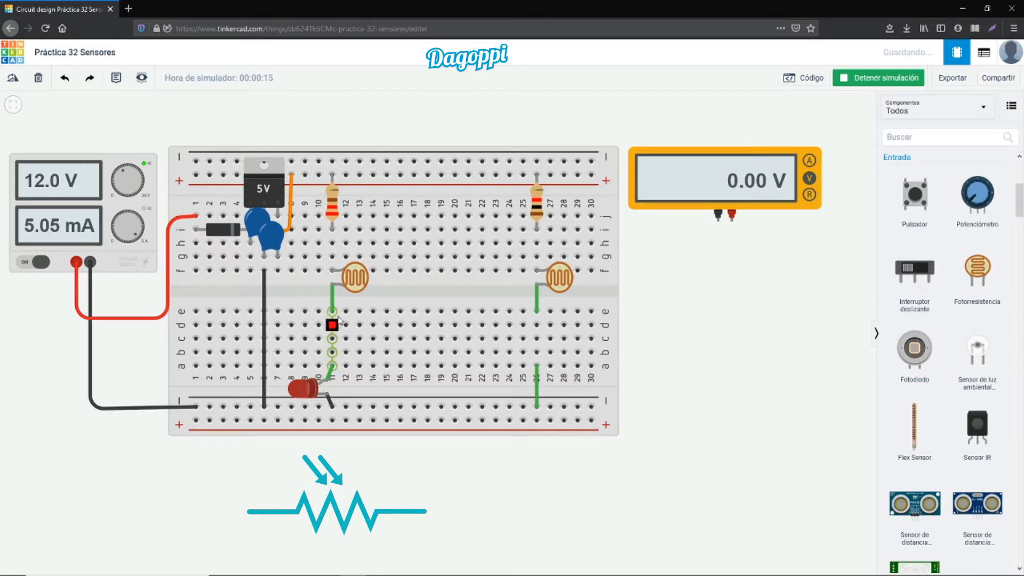
pyautogui.click(359, 286)
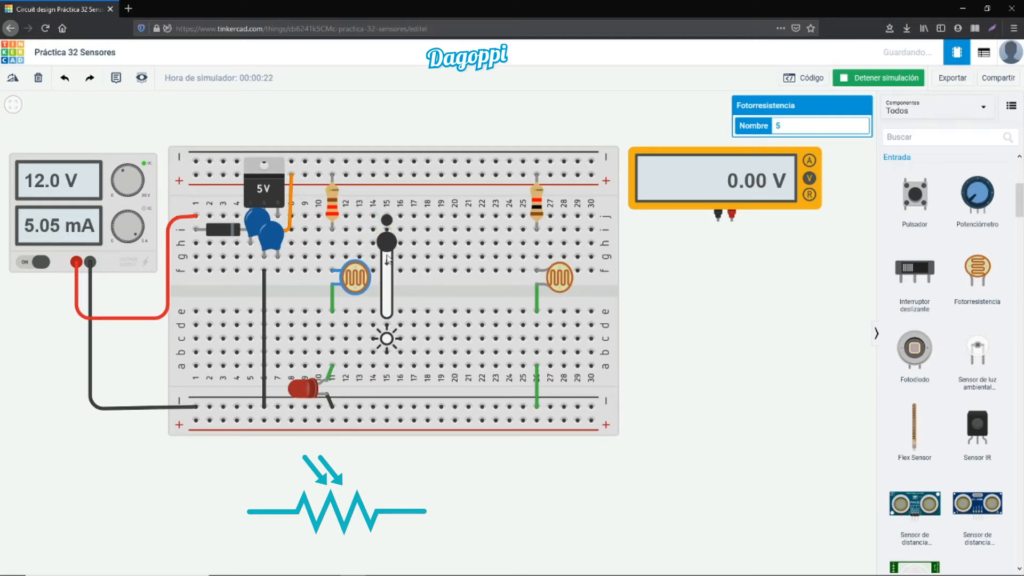
pyautogui.moveTo(391, 247); pyautogui.dragTo(391, 320)
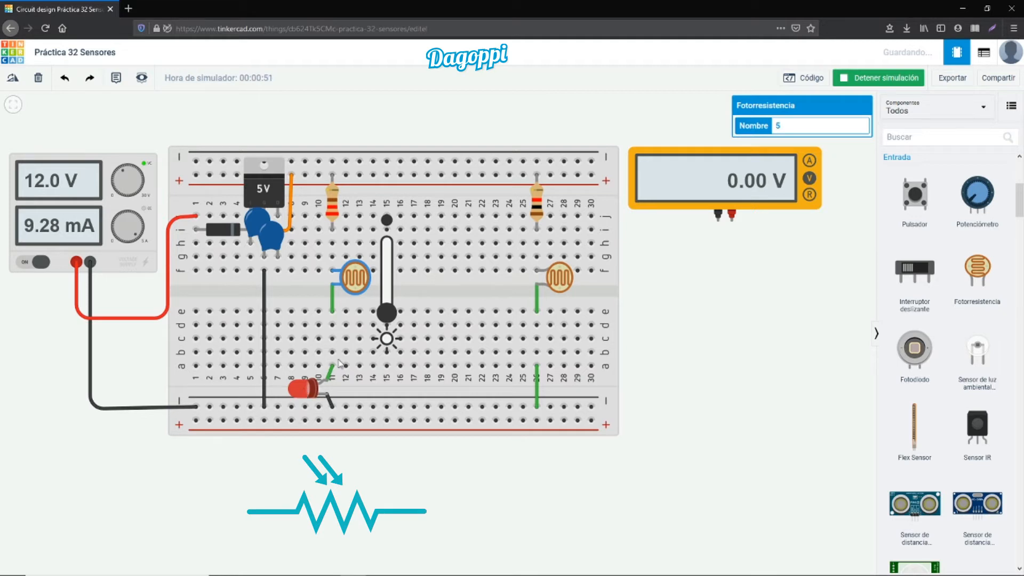
pyautogui.moveTo(390, 315); pyautogui.dragTo(388, 223)
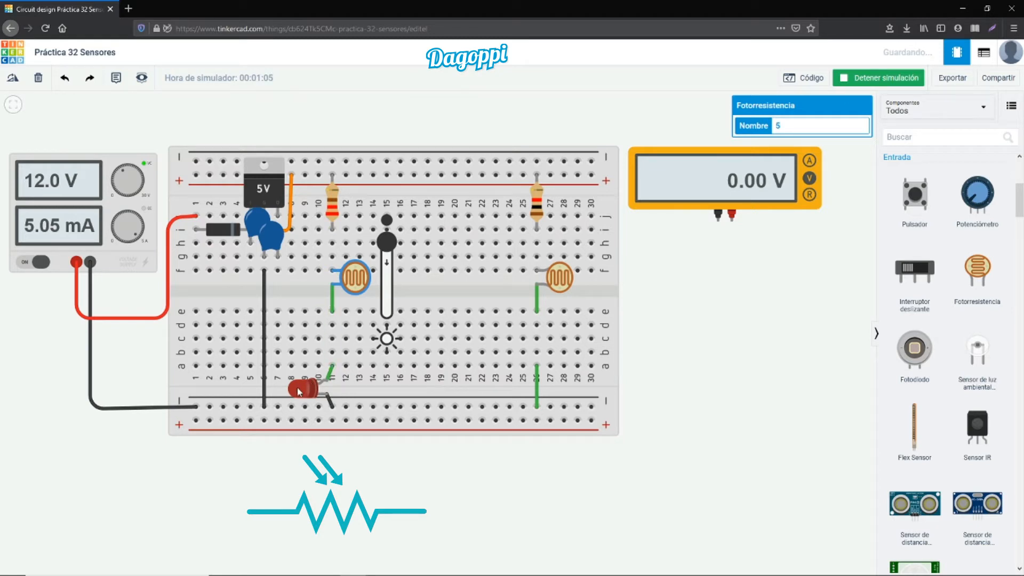
pyautogui.click(332, 467)
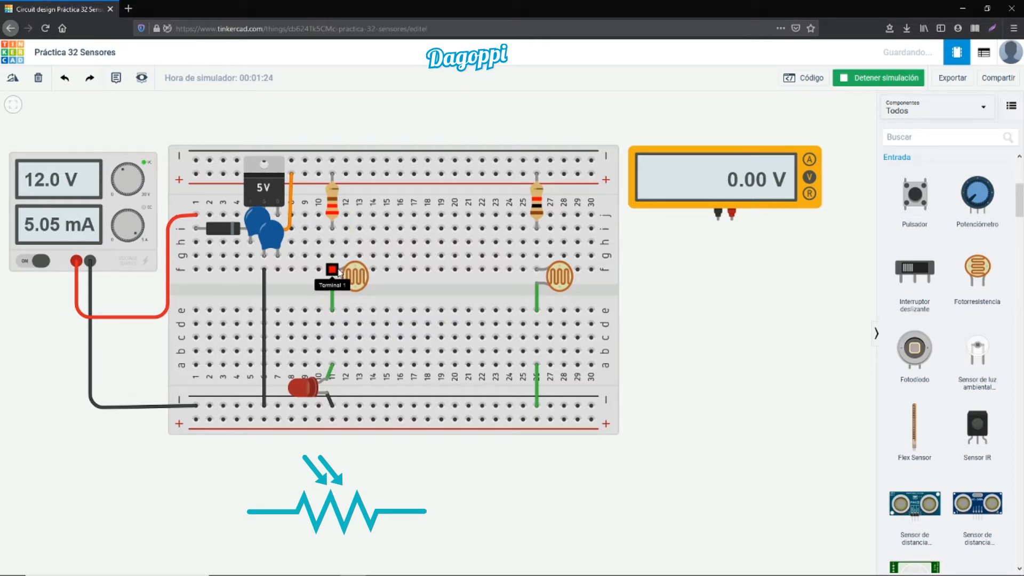
pyautogui.click(882, 78)
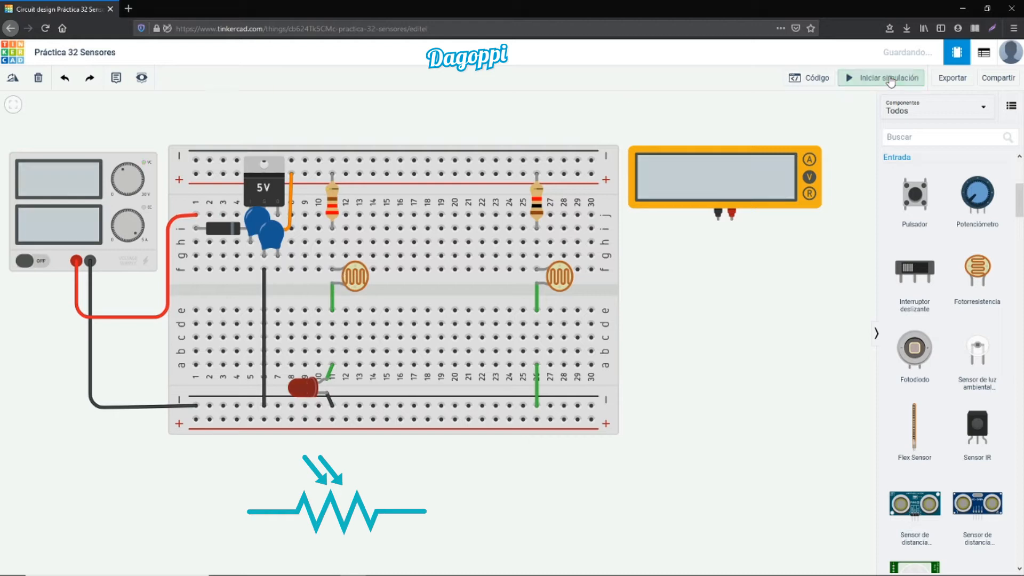
# - Undo the deletion of both multimeter cables and recolour the green jumper between column 26 and the negative rail black
pyautogui.click(65, 79)
pyautogui.click(66, 79)
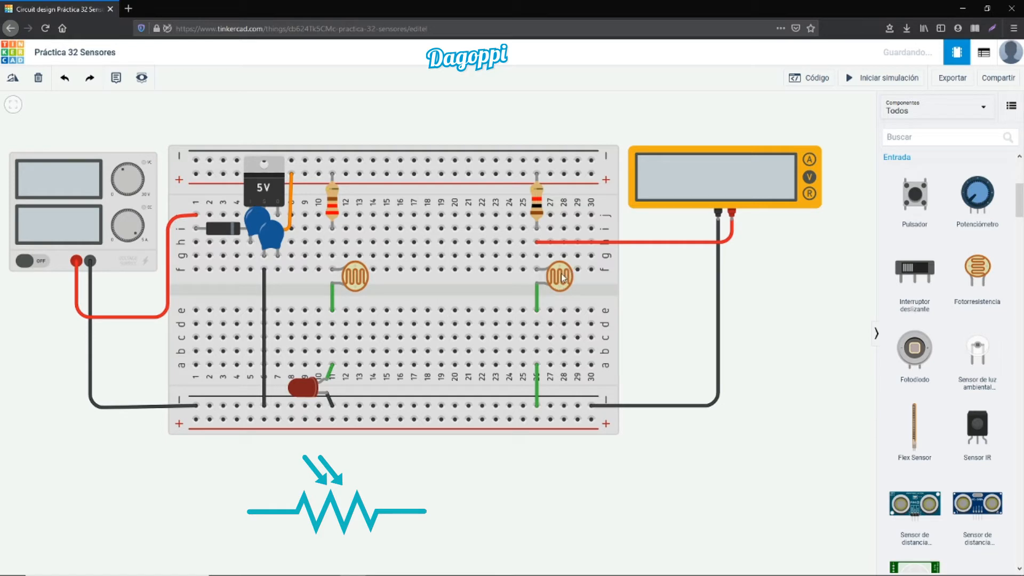
pyautogui.click(538, 386)
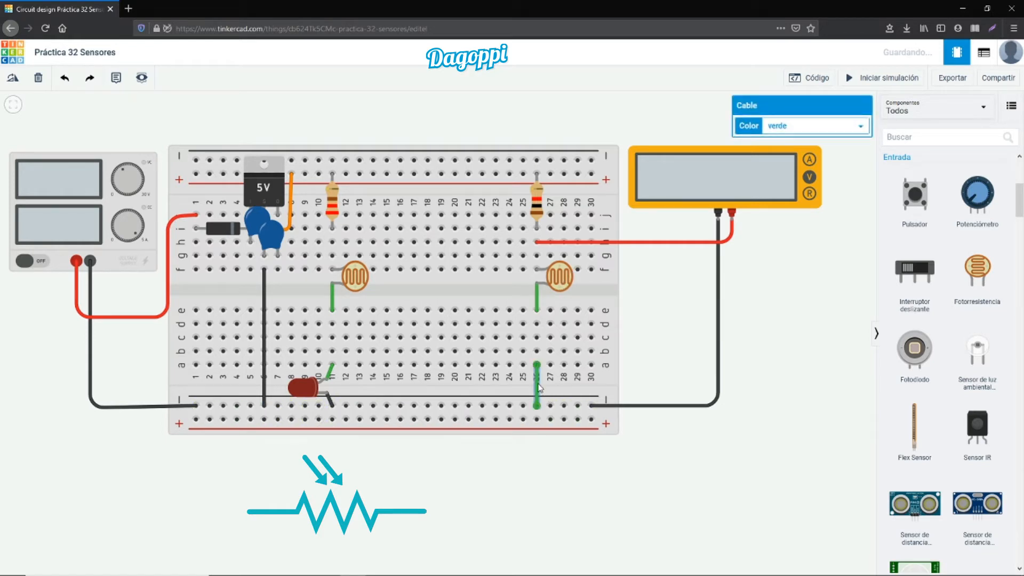
pyautogui.click(790, 127)
pyautogui.click(789, 143)
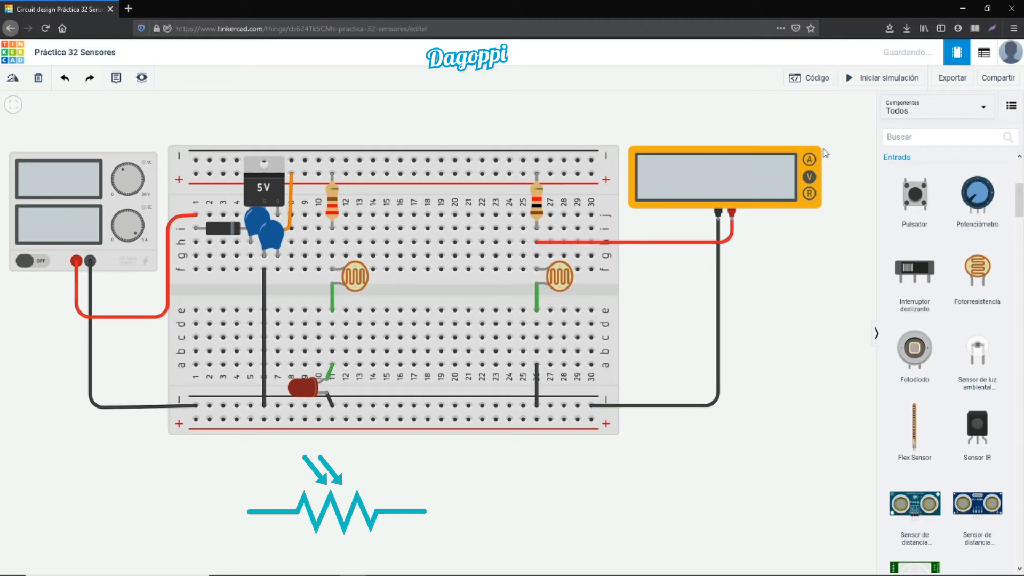
# - Simulate the circuit and vary the light on the column 26 photoresistor from minimum to maximum and back to test the voltage divider
pyautogui.click(870, 86)
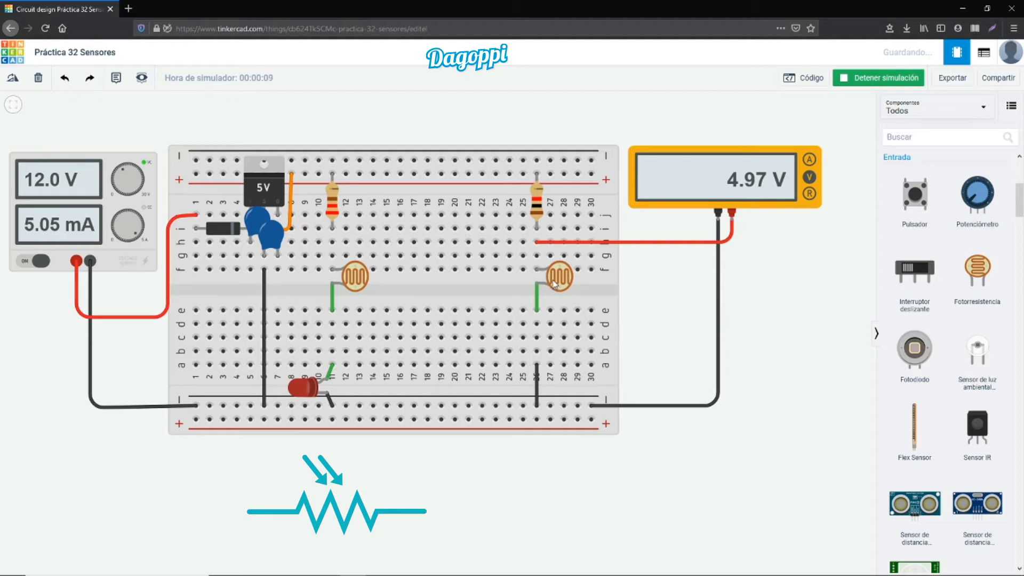
pyautogui.click(555, 284)
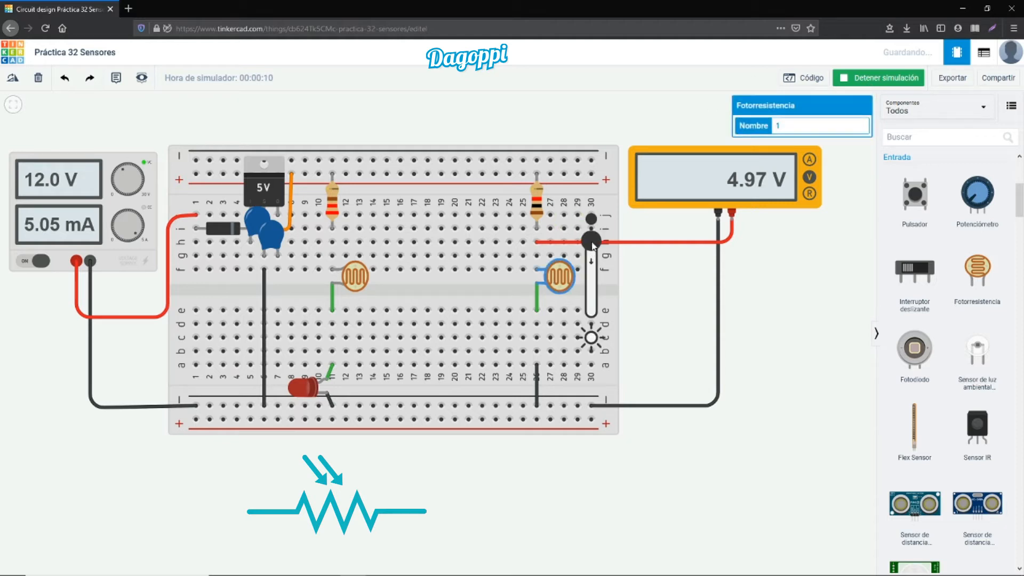
pyautogui.moveTo(593, 245); pyautogui.dragTo(592, 324)
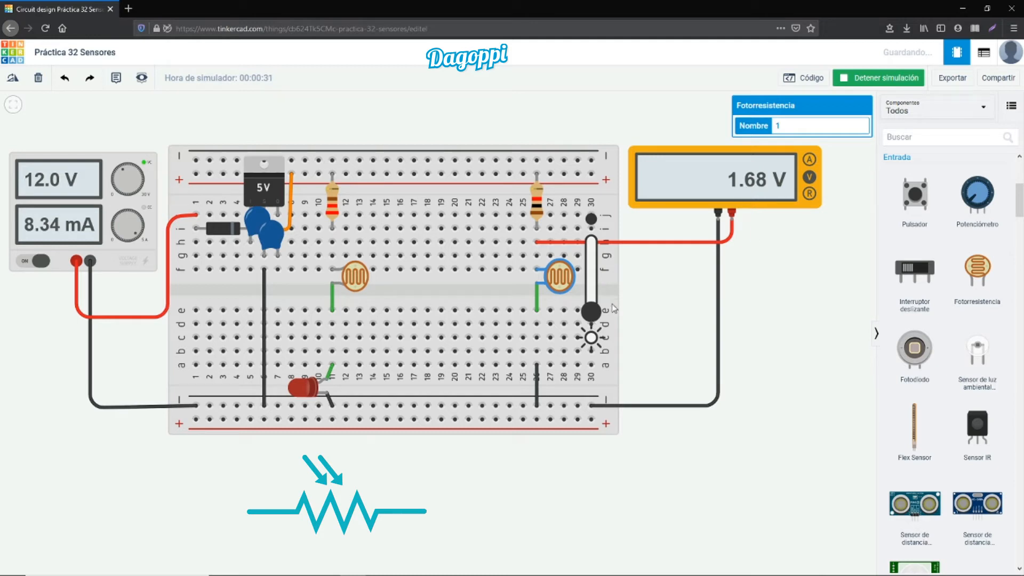
pyautogui.moveTo(591, 312); pyautogui.dragTo(591, 241)
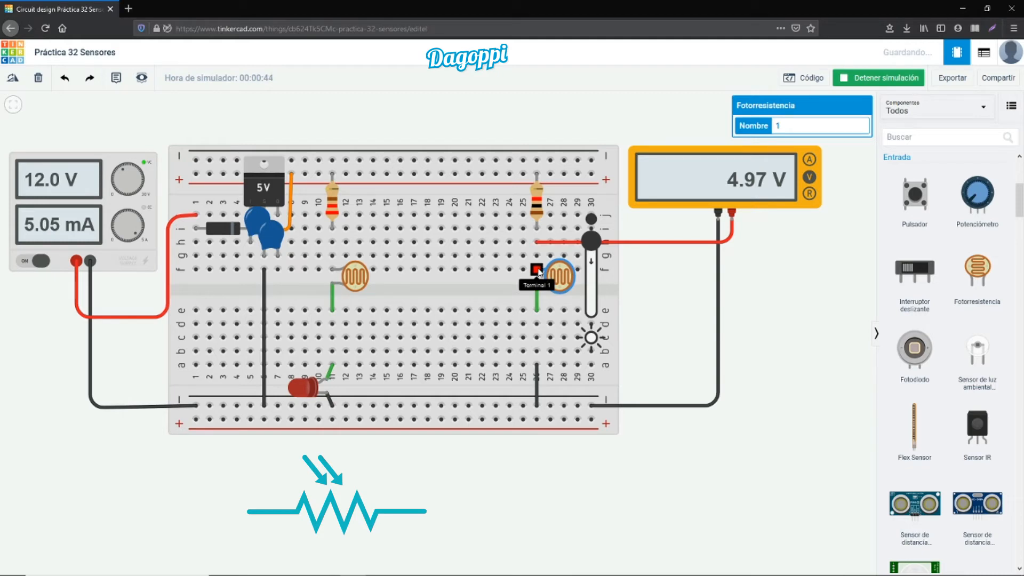
# - Browse the microcontrollers, power control and logic chips in the component library, and stop the simulation
pyautogui.moveTo(1021, 204); pyautogui.dragTo(1019, 401)
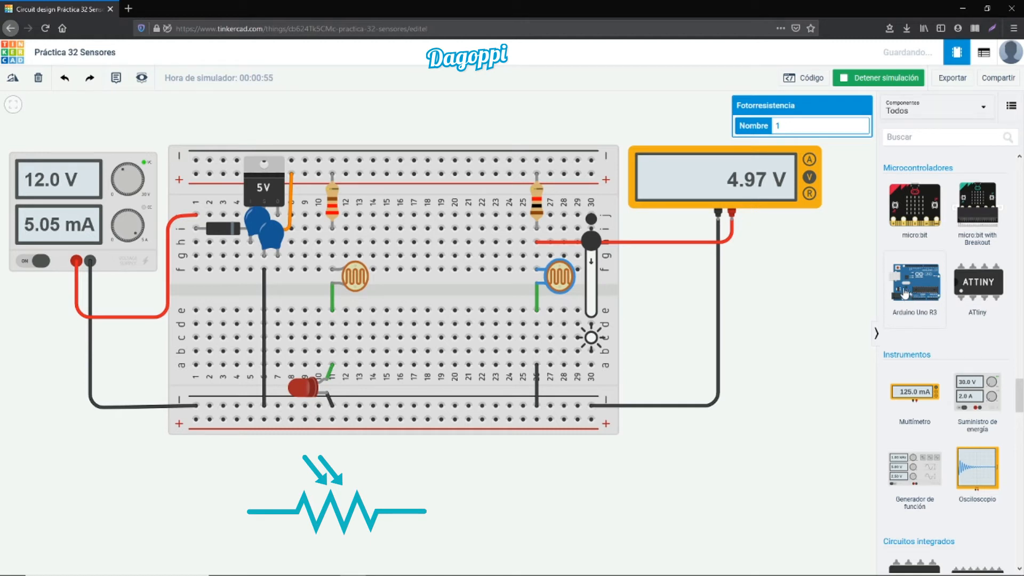
pyautogui.scroll(-3, 917, 294)
pyautogui.scroll(-15, 918, 292)
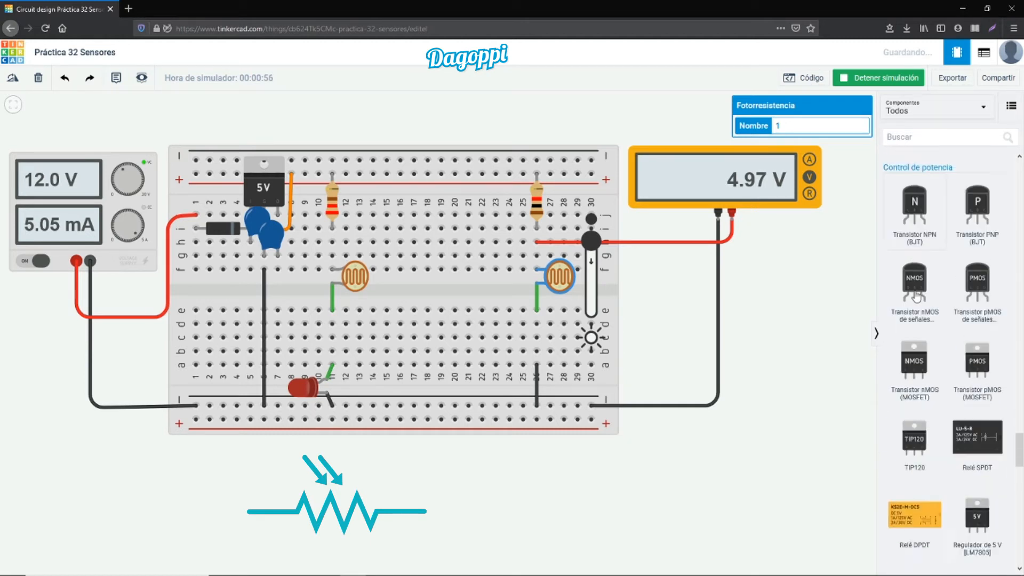
pyautogui.scroll(-4, 915, 300)
pyautogui.scroll(-3, 916, 299)
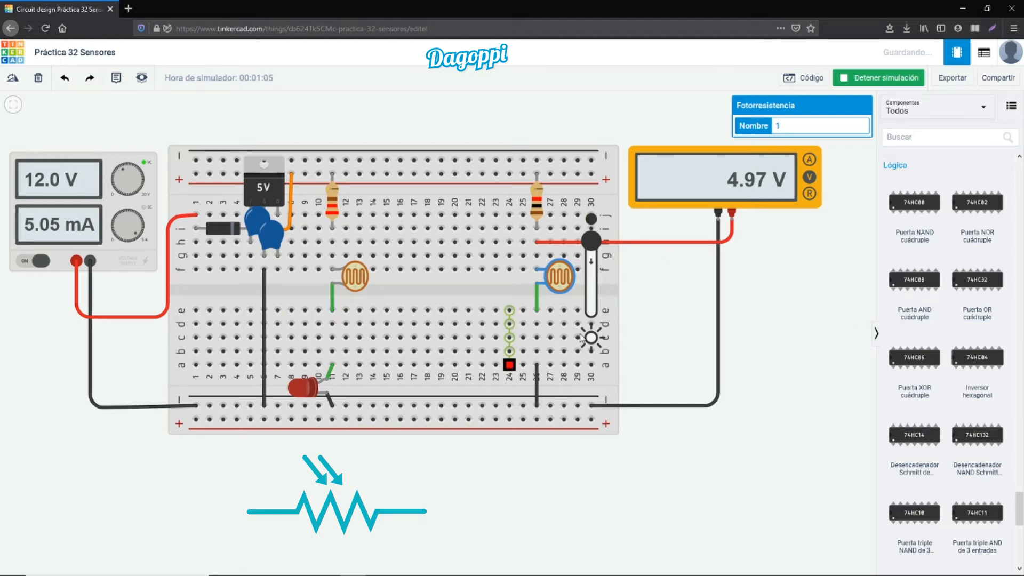
pyautogui.click(854, 79)
# - Look through the integrated circuits, connectors, instruments and microcontrollers in the component library
pyautogui.scroll(10, 947, 296)
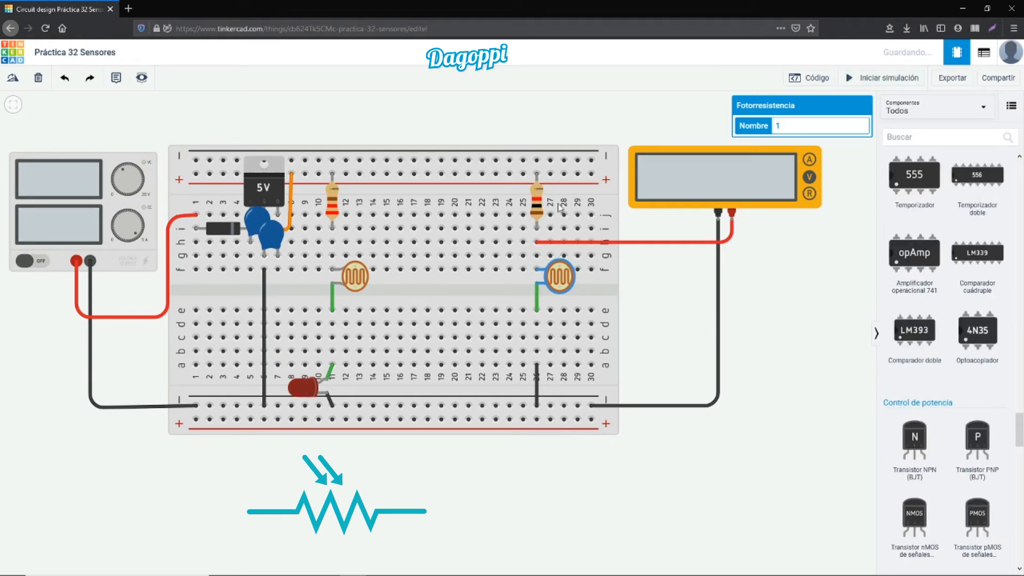
pyautogui.scroll(3, 963, 281)
pyautogui.scroll(-8, 963, 282)
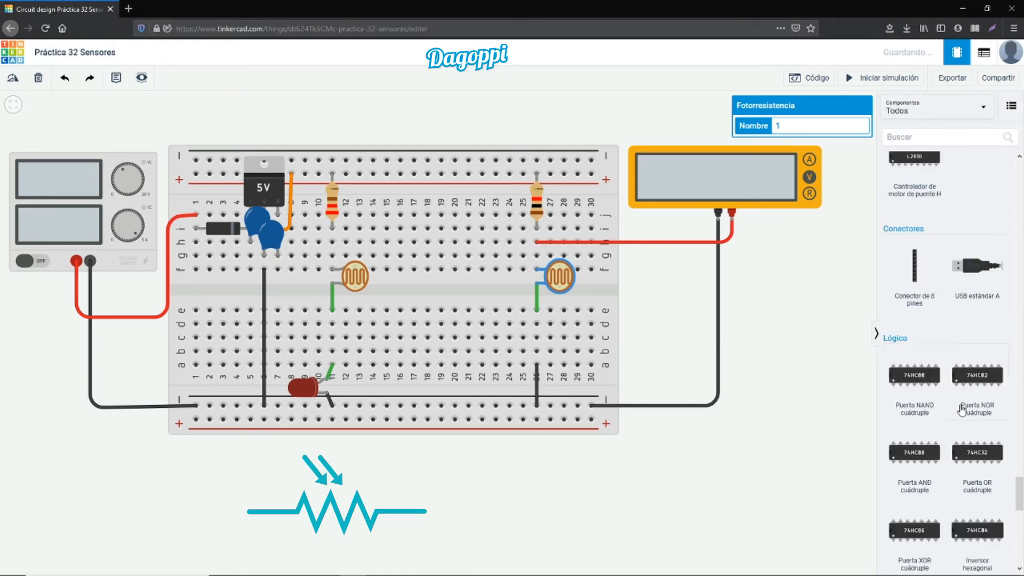
pyautogui.scroll(6, 962, 410)
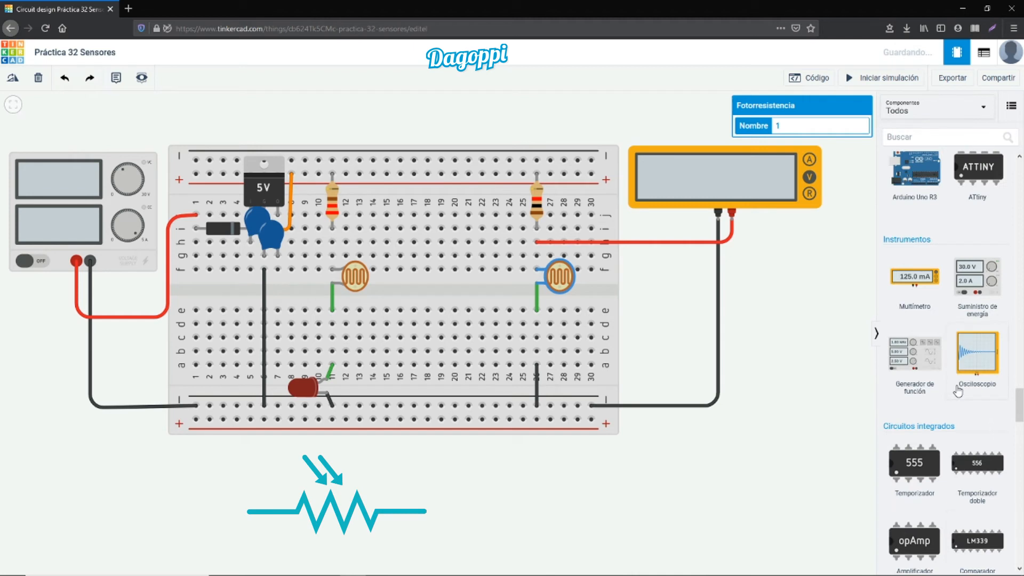
pyautogui.scroll(-5, 960, 373)
pyautogui.scroll(4, 971, 327)
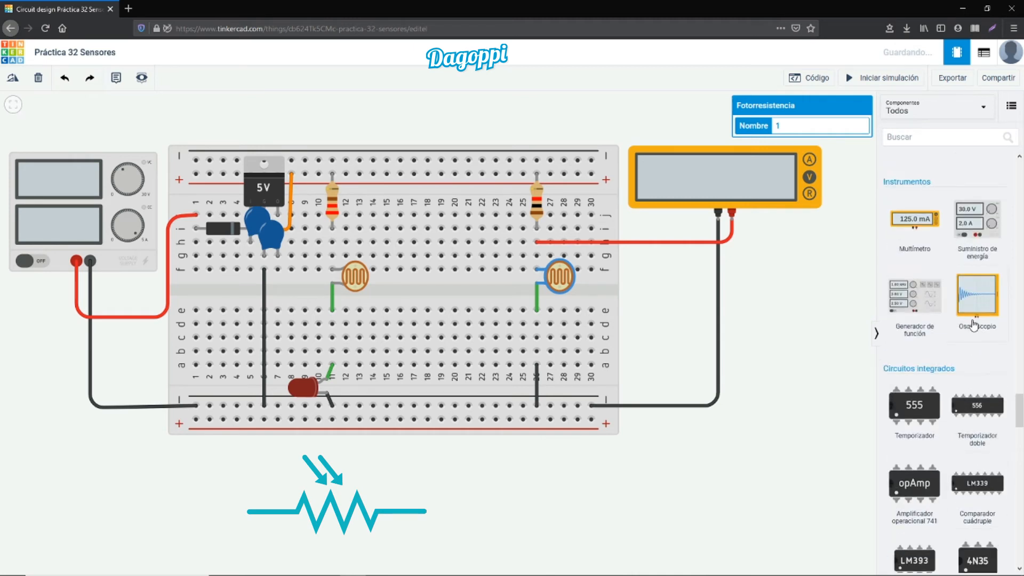
pyautogui.scroll(4, 974, 325)
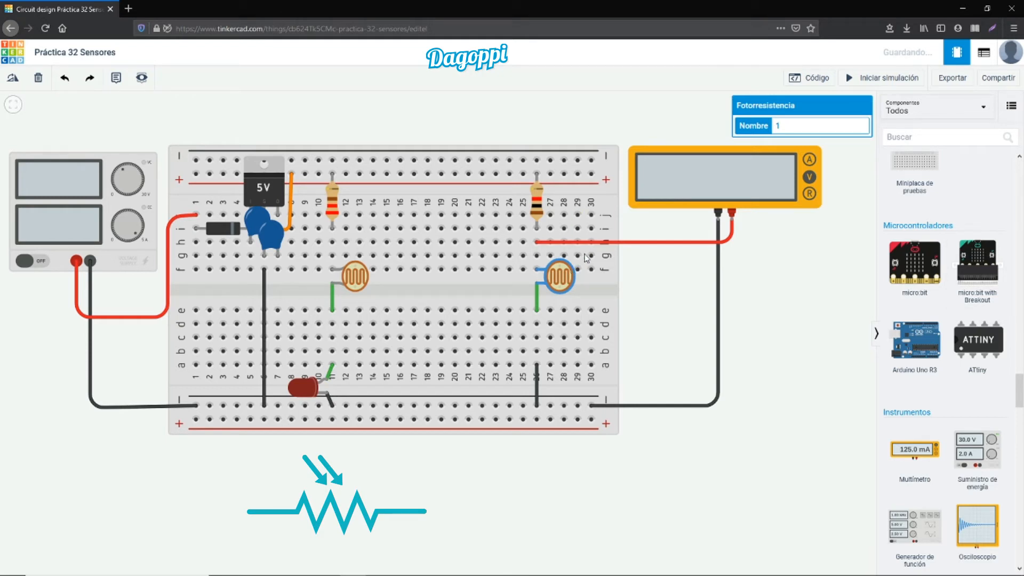
# - Set the resistance of the column 26 resistor to 10 kΩ
pyautogui.click(541, 210)
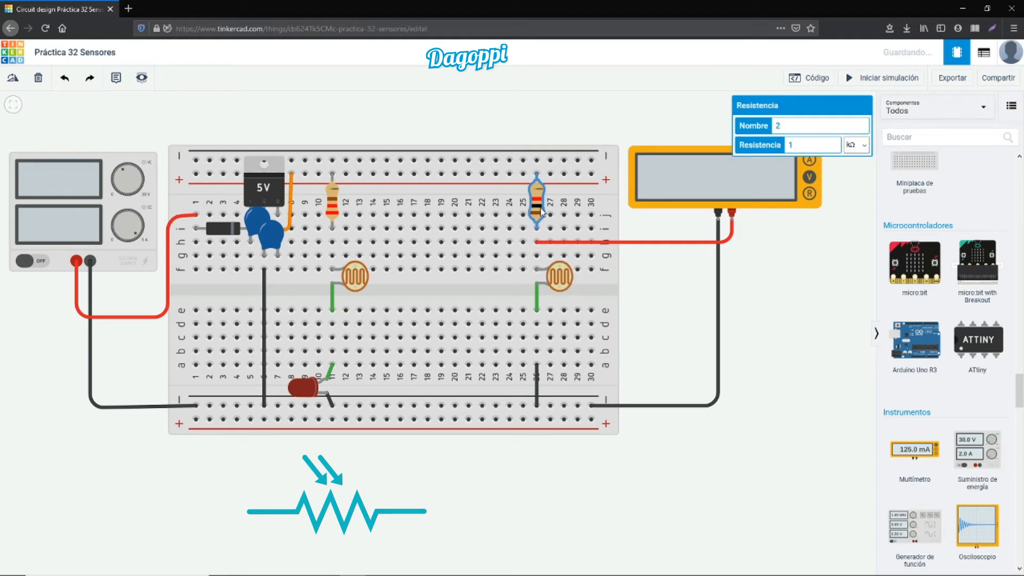
pyautogui.doubleClick(806, 144)
pyautogui.write('10')
pyautogui.click(790, 316)
# - Simulate the circuit, vary the light on the column 26 photoresistor from minimum to maximum and back, and stop the simulation
pyautogui.click(886, 78)
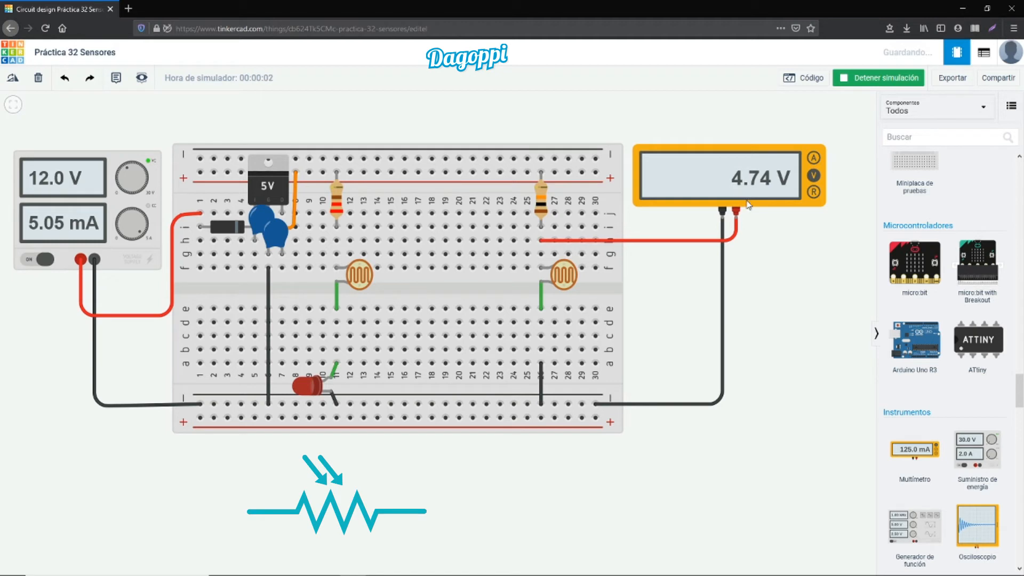
pyautogui.click(575, 282)
pyautogui.click(599, 244)
pyautogui.moveTo(602, 247); pyautogui.dragTo(600, 312)
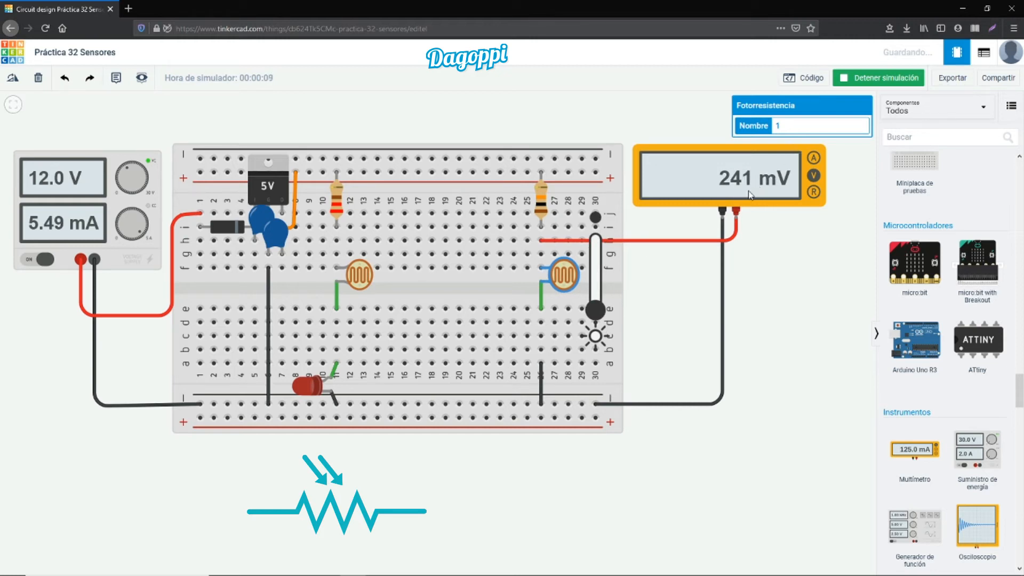
pyautogui.moveTo(600, 315); pyautogui.dragTo(622, 249)
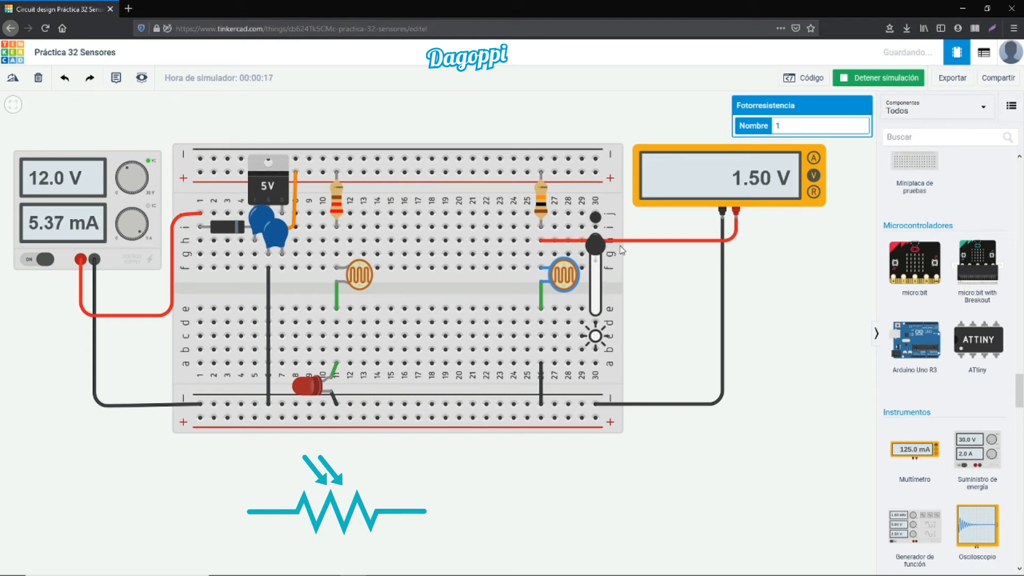
pyautogui.moveTo(622, 250)
pyautogui.mouseDown()
pyautogui.moveTo(636, 233)
pyautogui.moveTo(633, 243)
pyautogui.mouseUp()
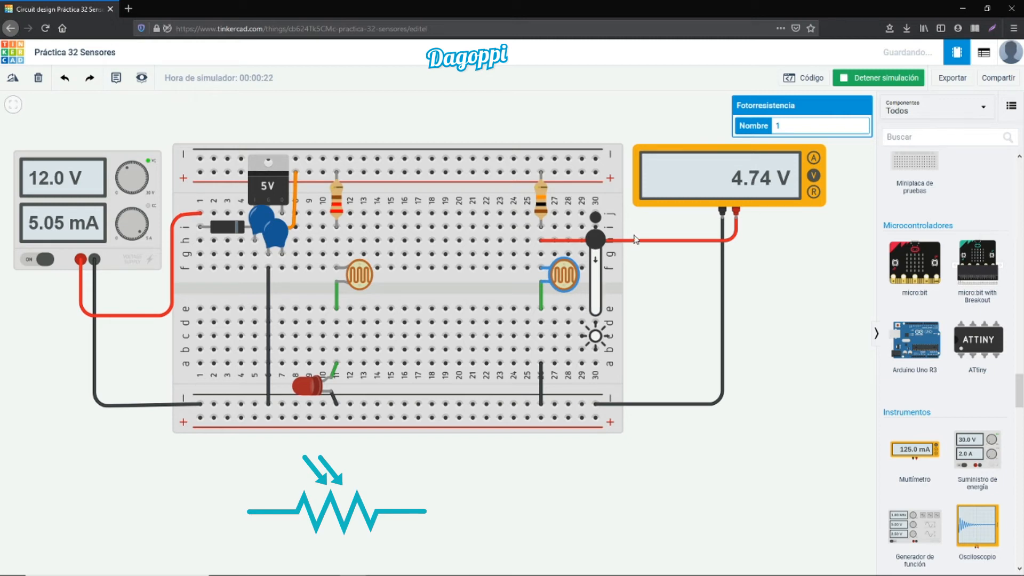
pyautogui.click(848, 79)
# - Undo the recolouring of the jumper between column 26 and the negative rail, and make that jumper black again
pyautogui.click(66, 86)
pyautogui.click(67, 87)
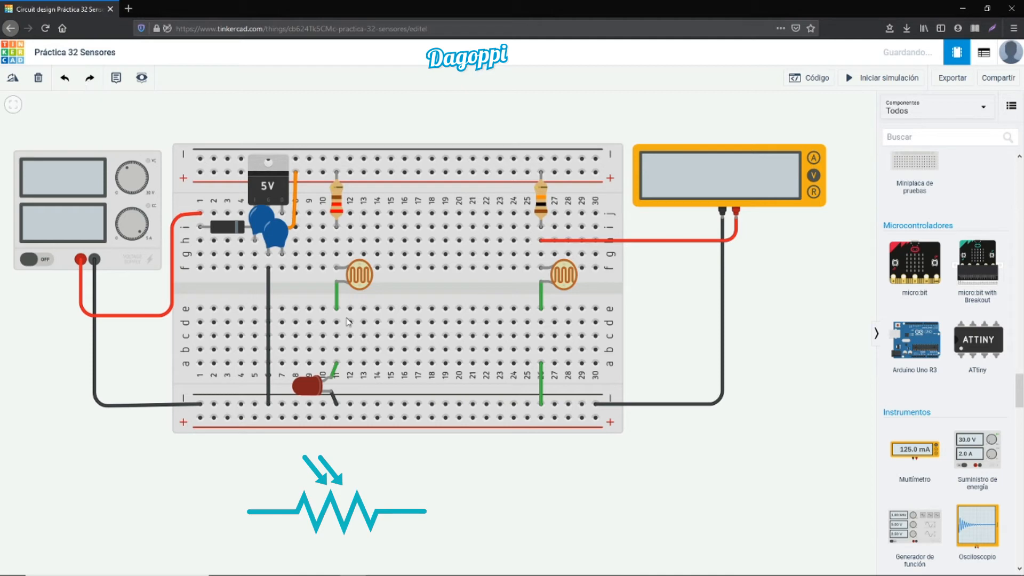
pyautogui.click(543, 382)
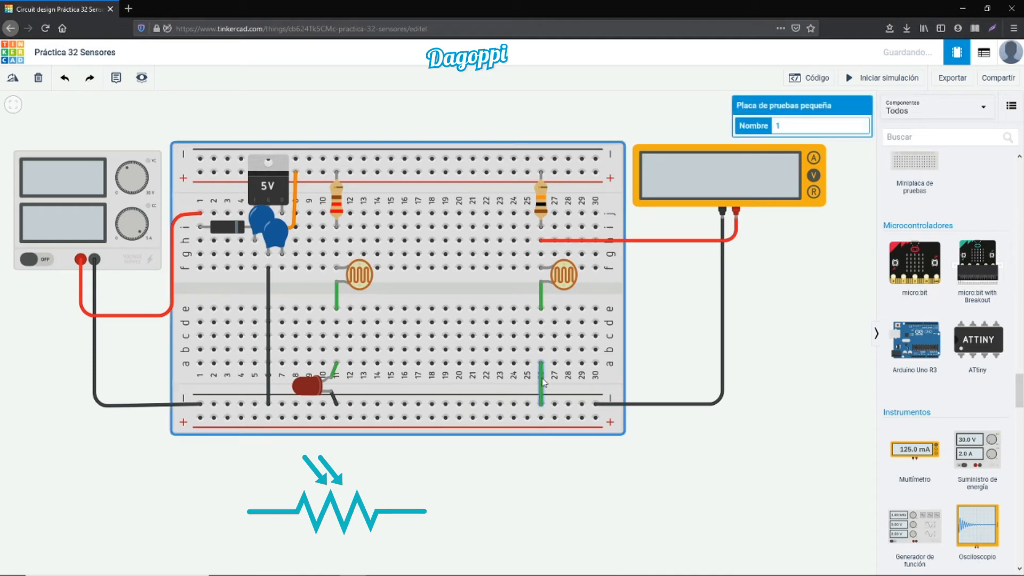
pyautogui.click(543, 382)
pyautogui.click(825, 126)
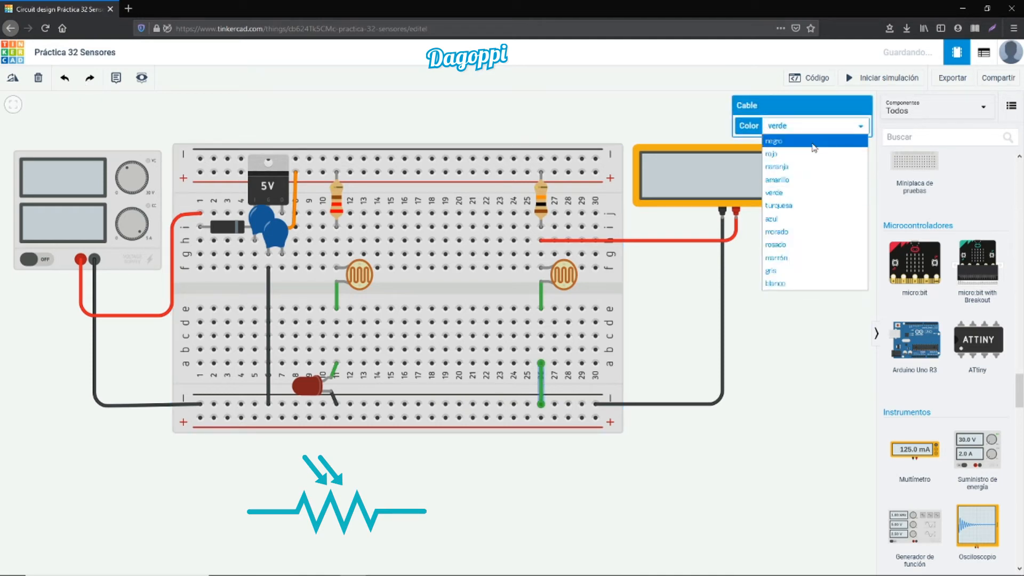
pyautogui.click(813, 142)
pyautogui.click(646, 344)
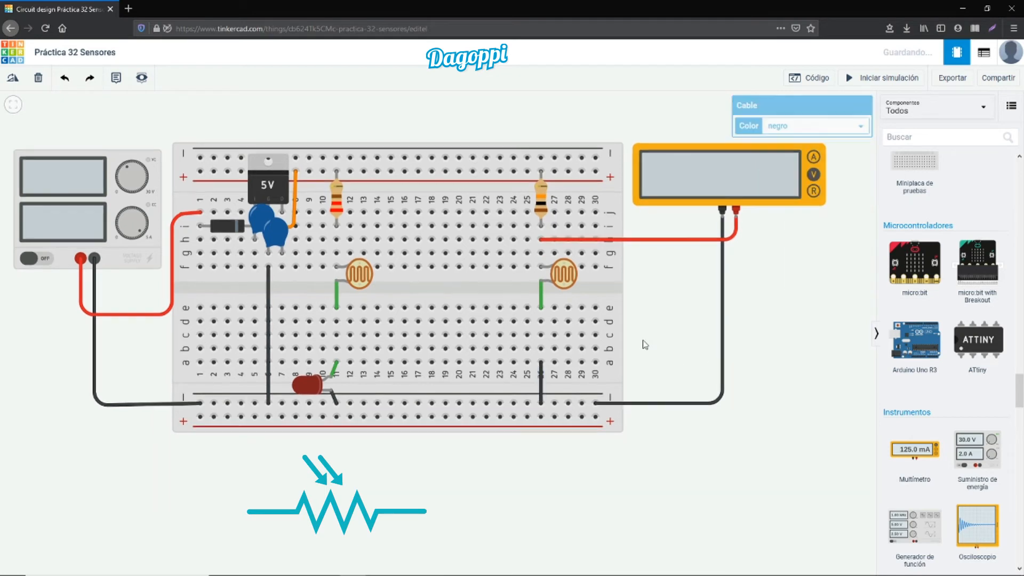
# - Set the column 26 resistor to 1 kΩ and start a simulation with the column 26 photoresistor selected
pyautogui.click(540, 201)
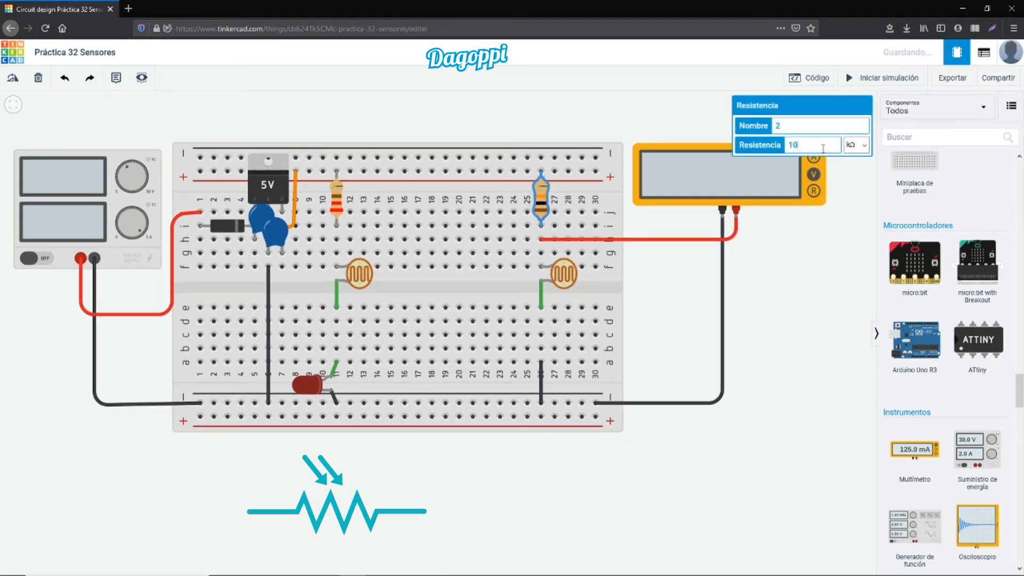
pyautogui.click(815, 330)
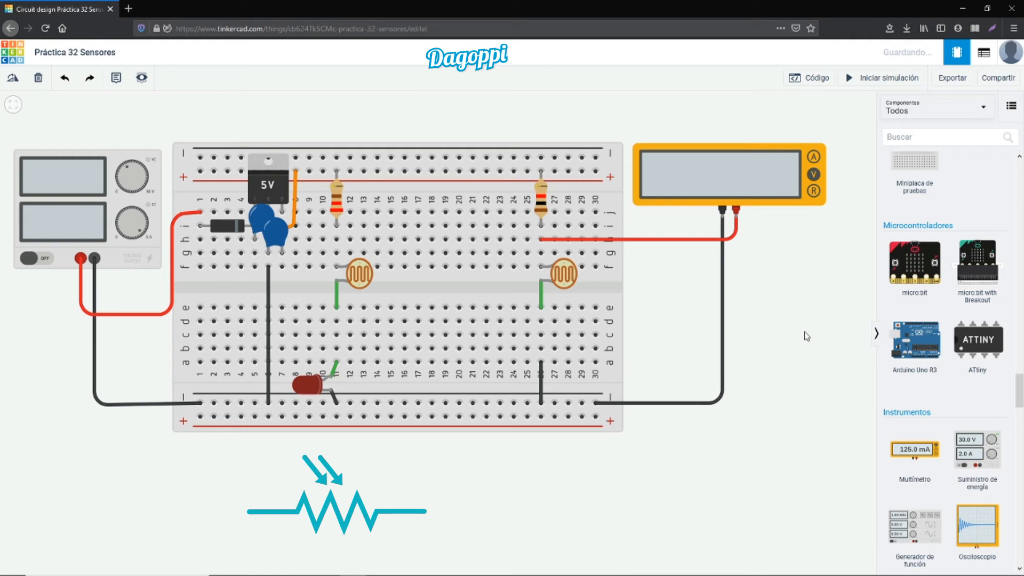
pyautogui.click(564, 273)
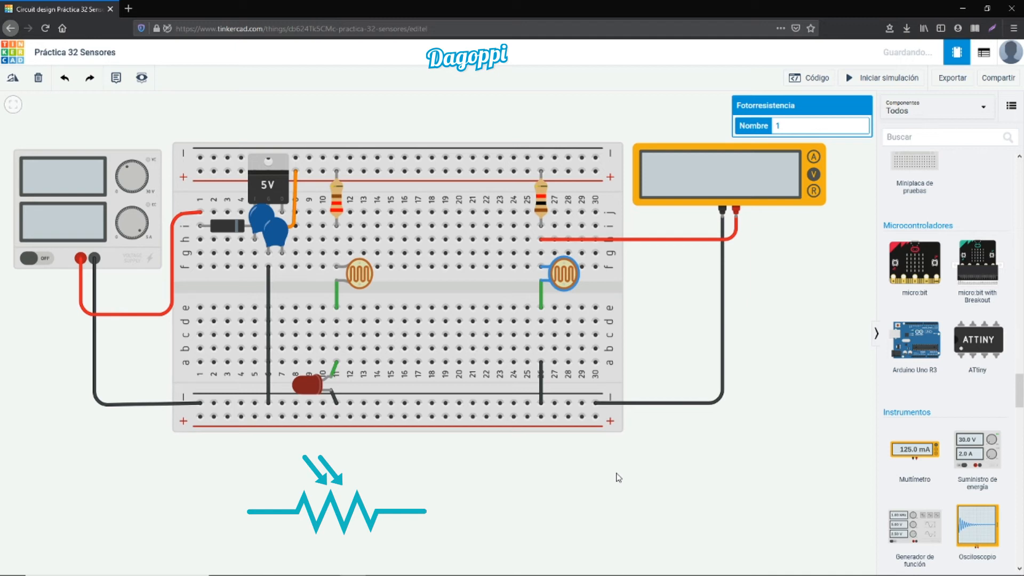
pyautogui.click(886, 79)
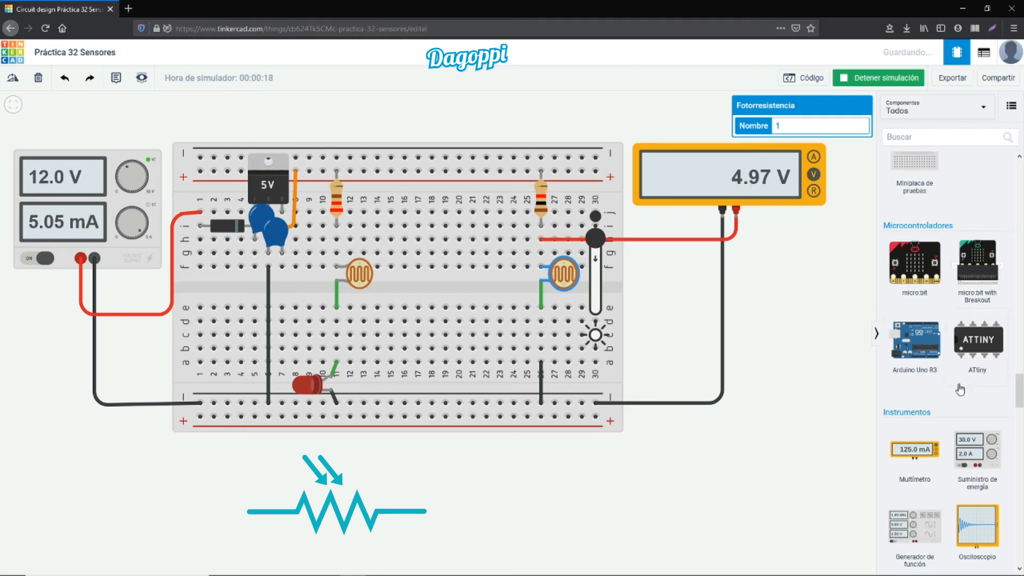
# - Browse the logic gates, flip-flops and counters in the component library
pyautogui.scroll(-10, 959, 390)
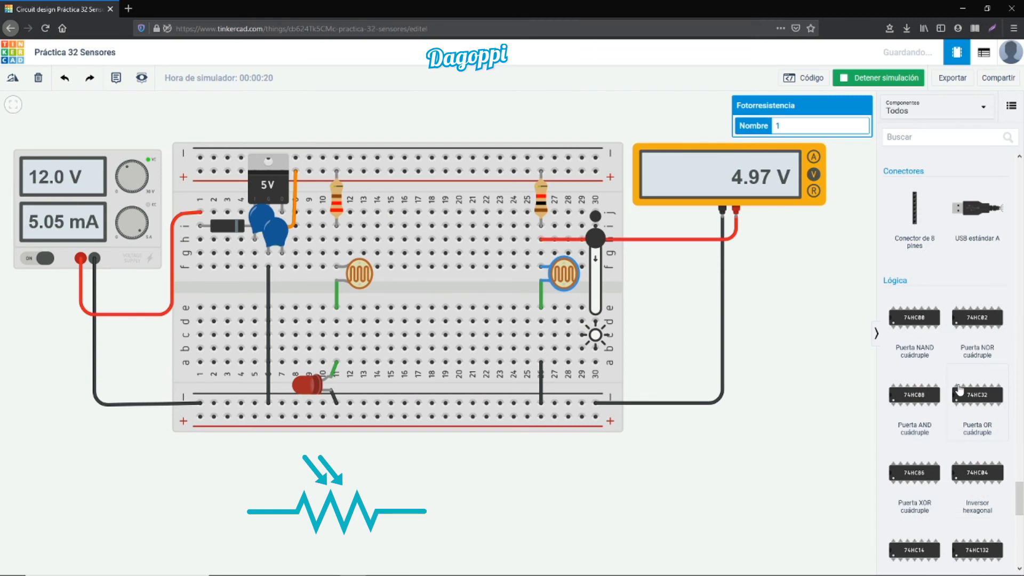
pyautogui.scroll(-5, 958, 391)
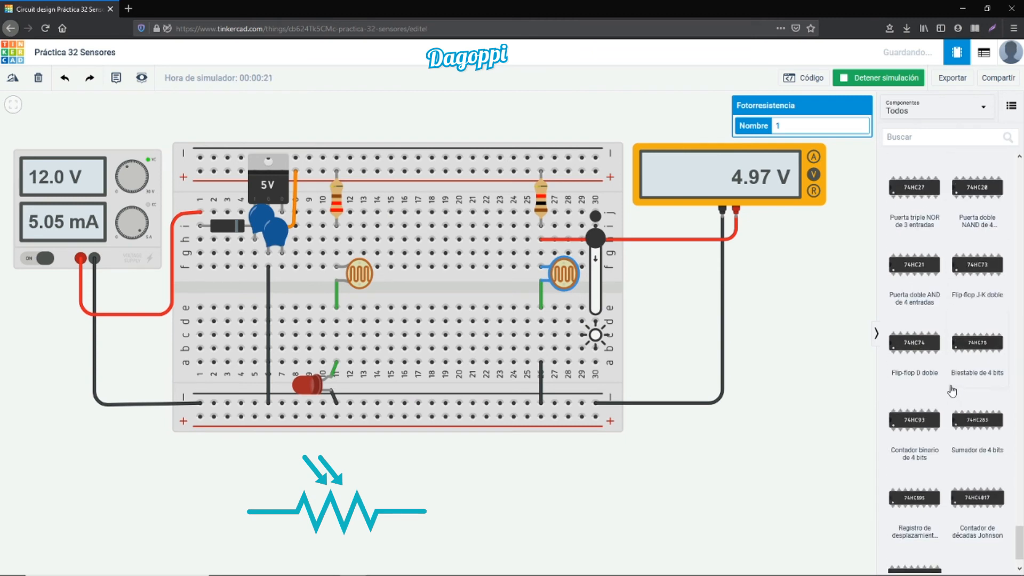
pyautogui.scroll(-2, 955, 392)
pyautogui.scroll(3, 950, 394)
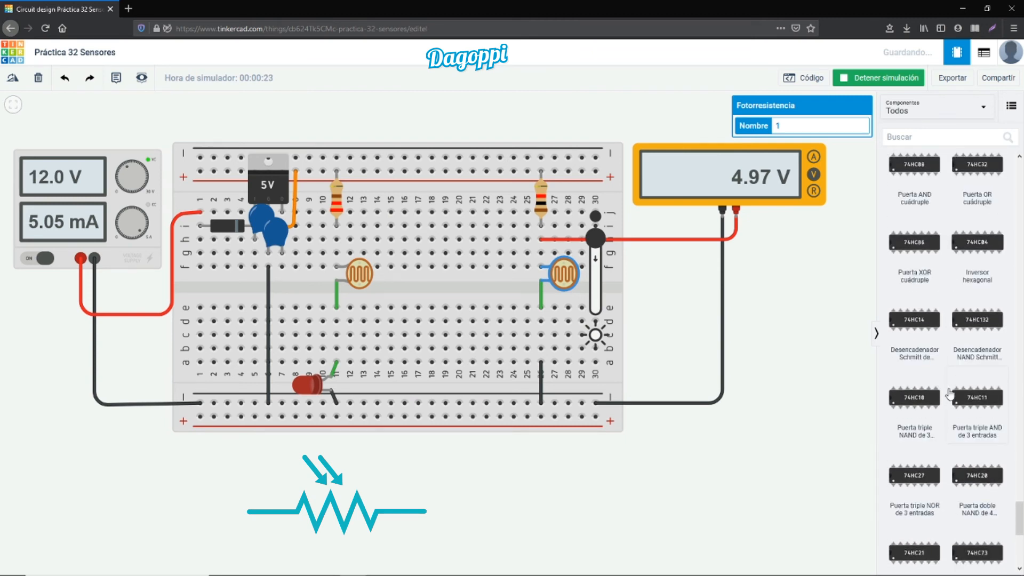
pyautogui.scroll(2, 950, 393)
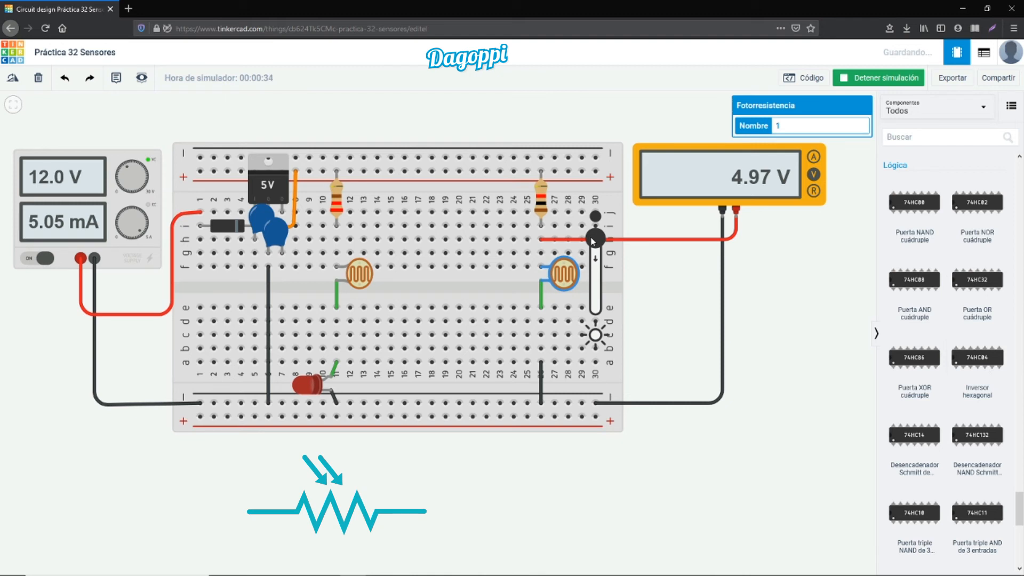
# - Raise the light on the column 26 photoresistor from minimum to maximum in the running simulation, and stop the simulation
pyautogui.moveTo(595, 241); pyautogui.dragTo(598, 287)
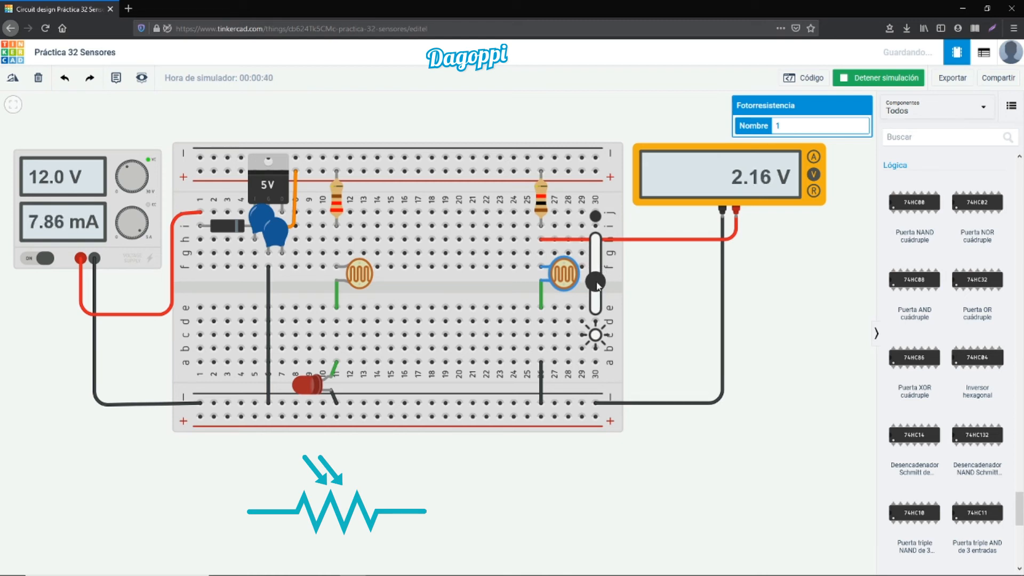
pyautogui.moveTo(598, 287); pyautogui.dragTo(601, 312)
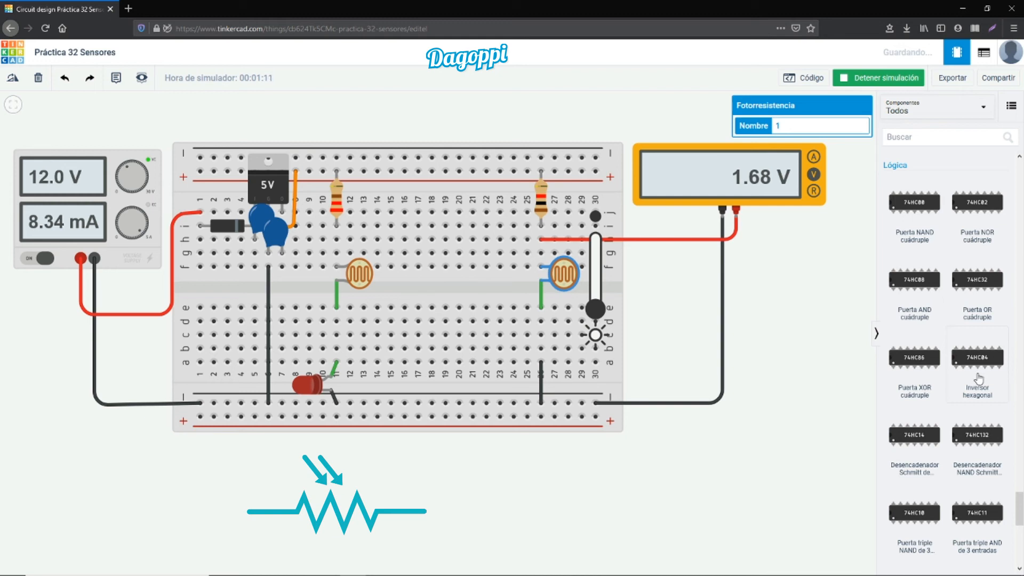
pyautogui.click(875, 78)
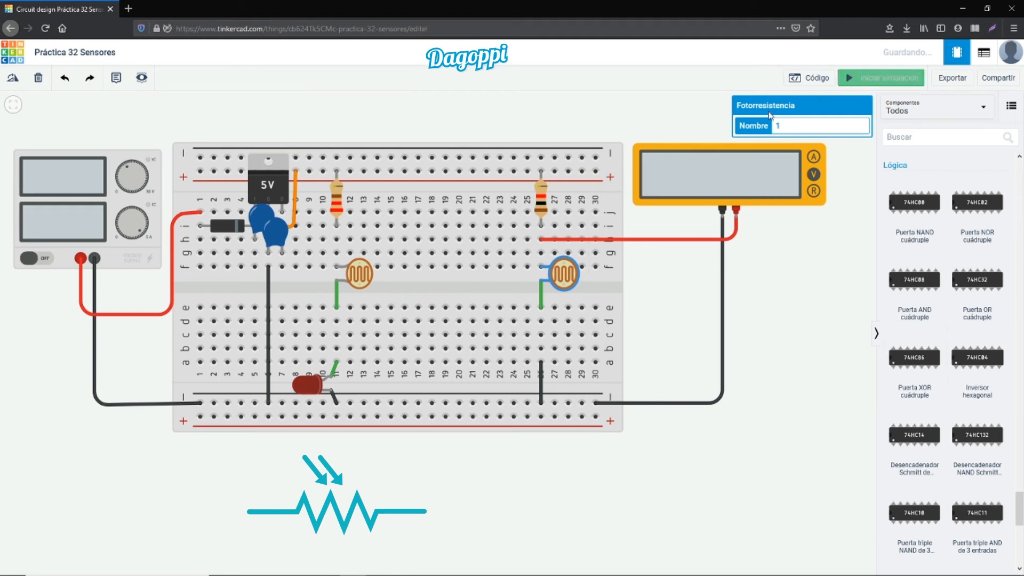
# - Place a potentiometer on the breadboard with its terminals in row h, columns 21 to 23
pyautogui.click(541, 201)
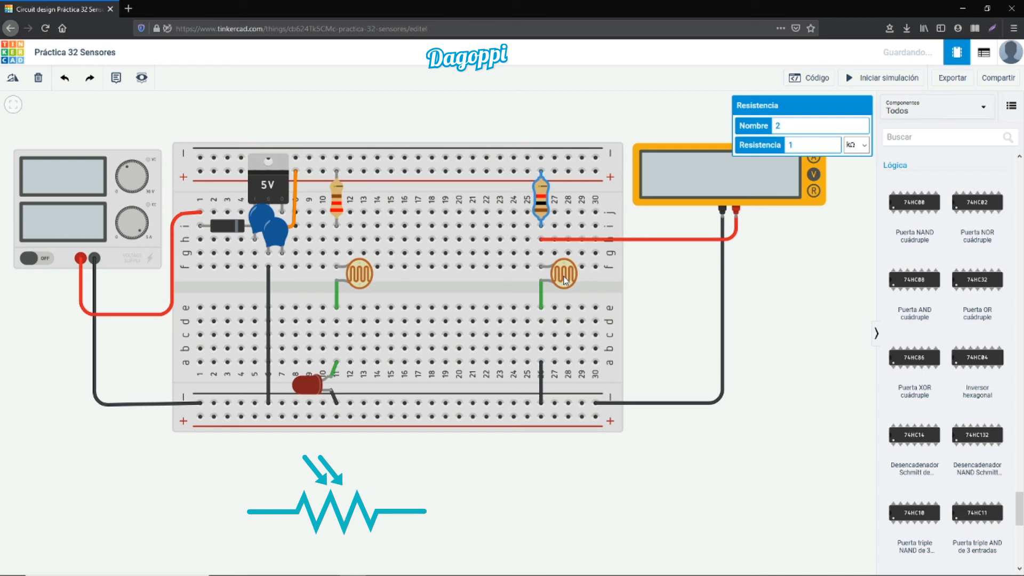
pyautogui.scroll(10, 968, 348)
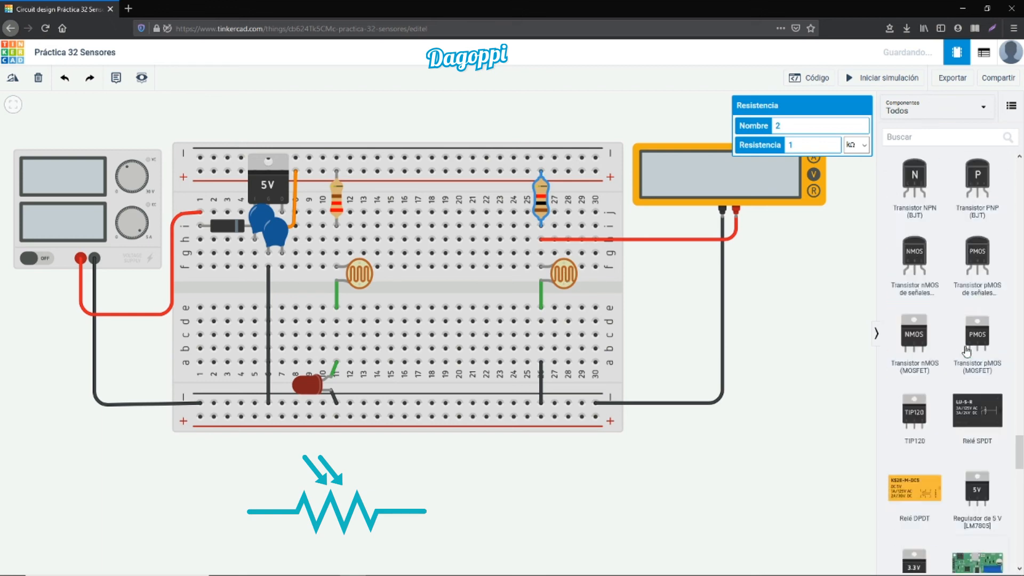
pyautogui.scroll(15, 969, 348)
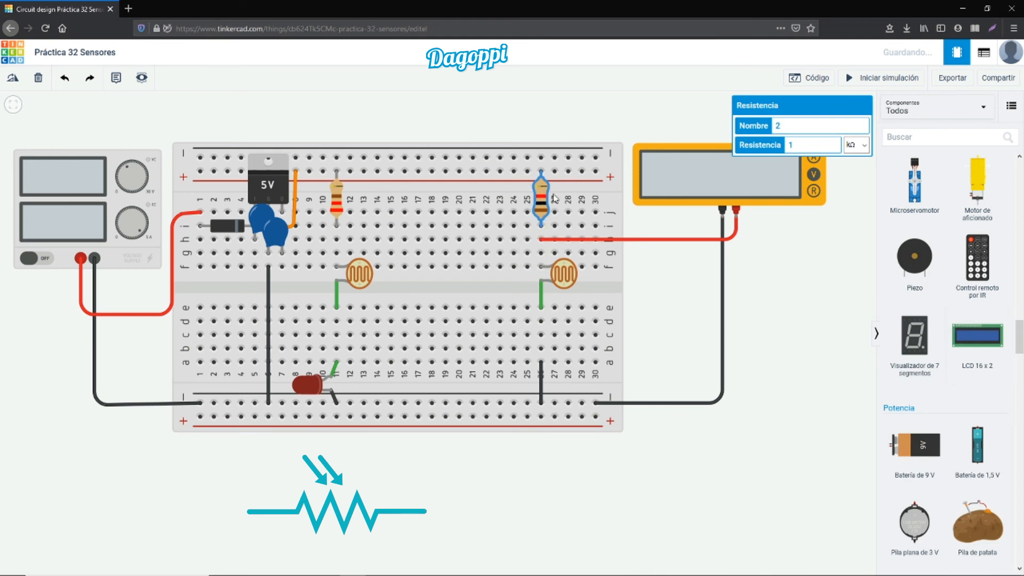
pyautogui.scroll(4, 953, 318)
pyautogui.scroll(10, 954, 318)
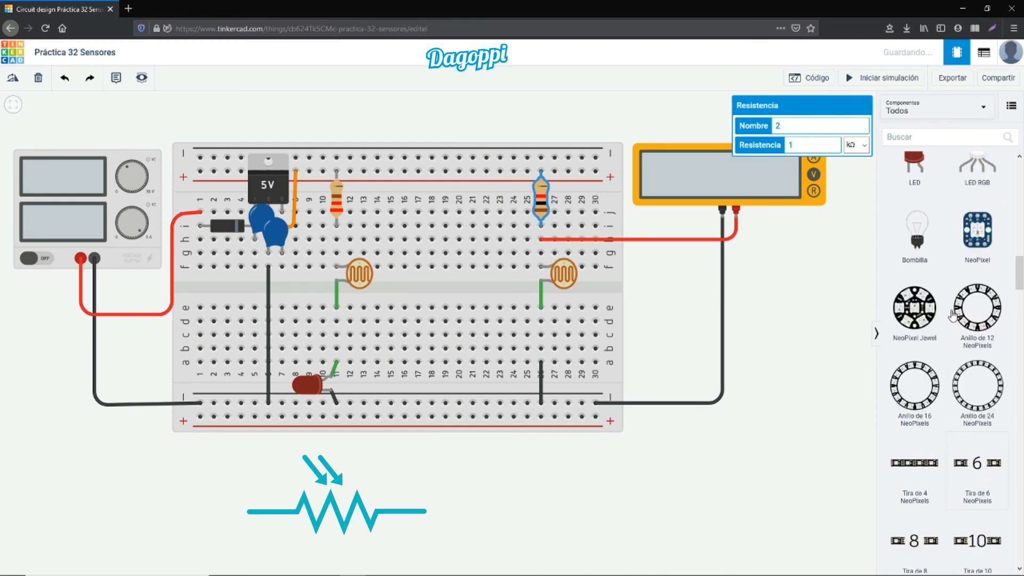
pyautogui.scroll(10, 953, 317)
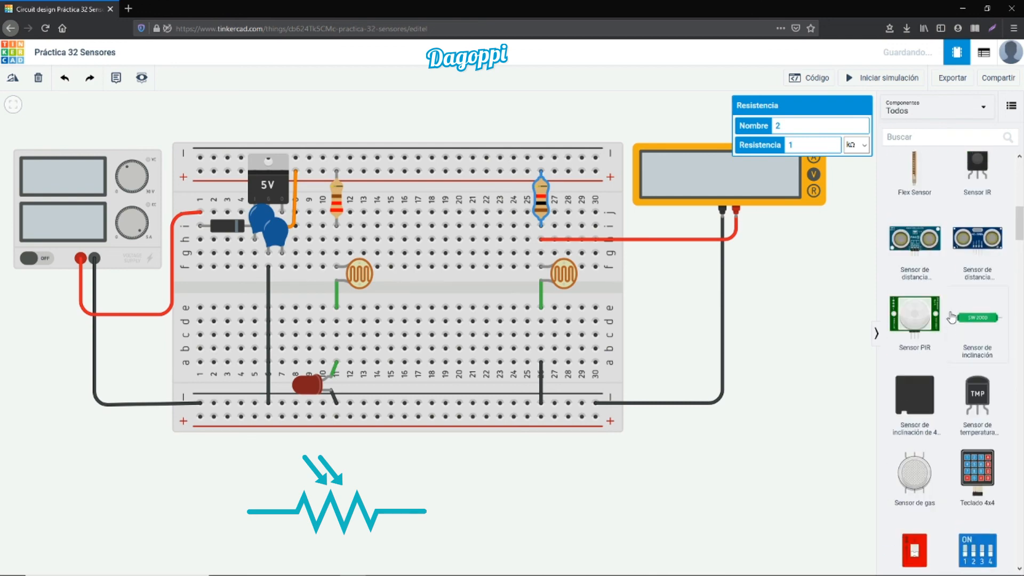
pyautogui.moveTo(977, 380); pyautogui.dragTo(491, 257)
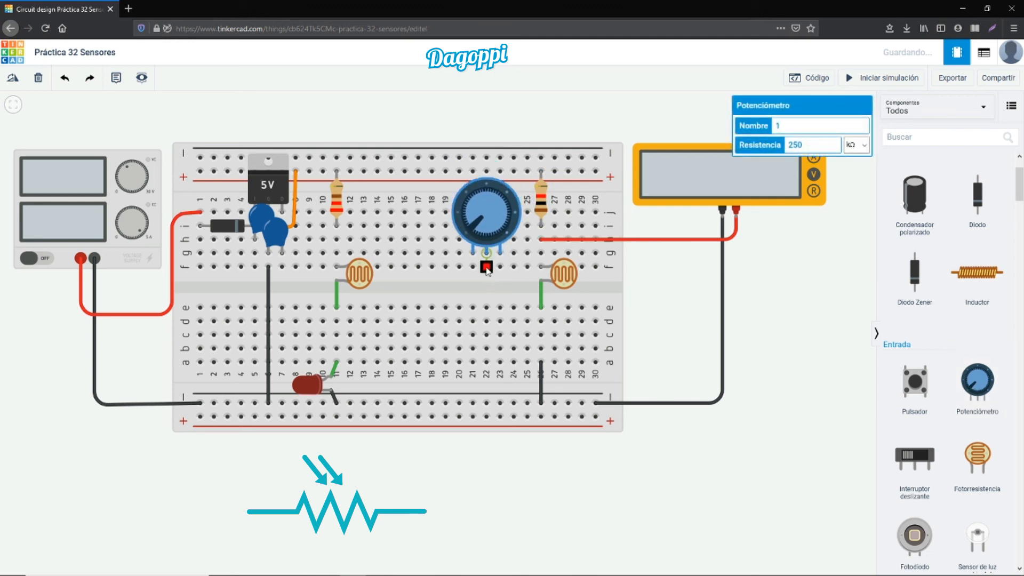
pyautogui.click(486, 266)
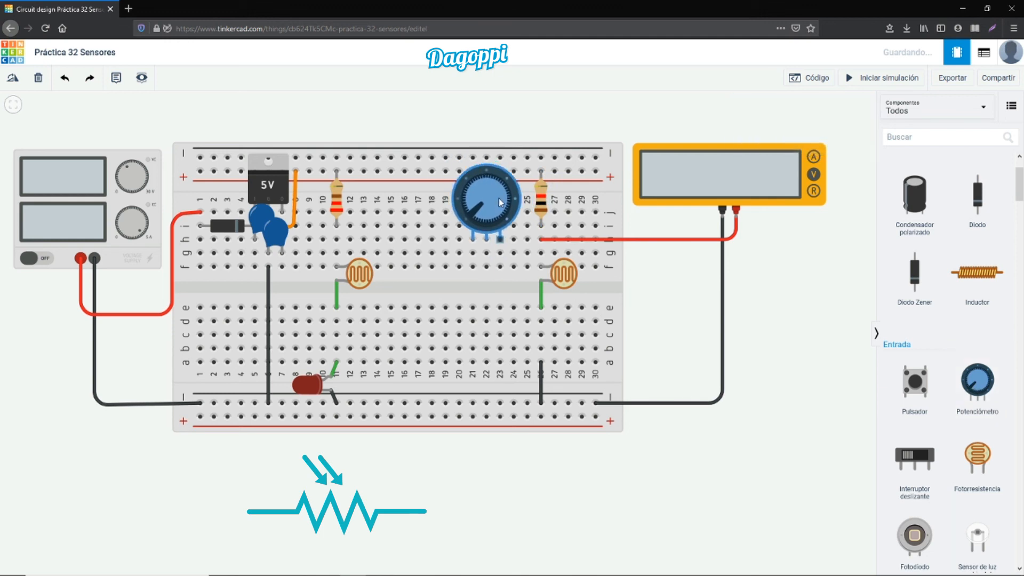
pyautogui.click(500, 254)
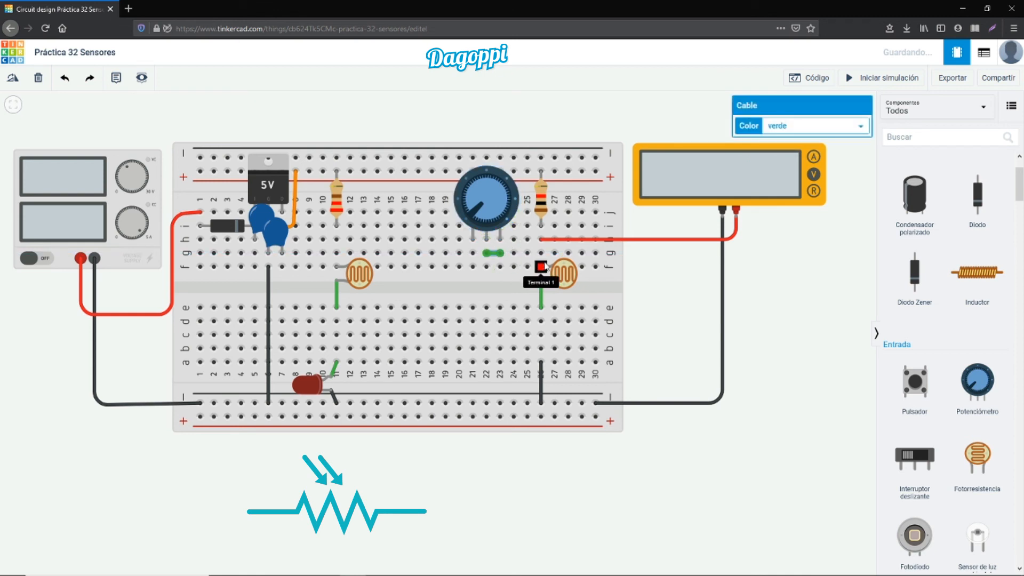
pyautogui.click(486, 267)
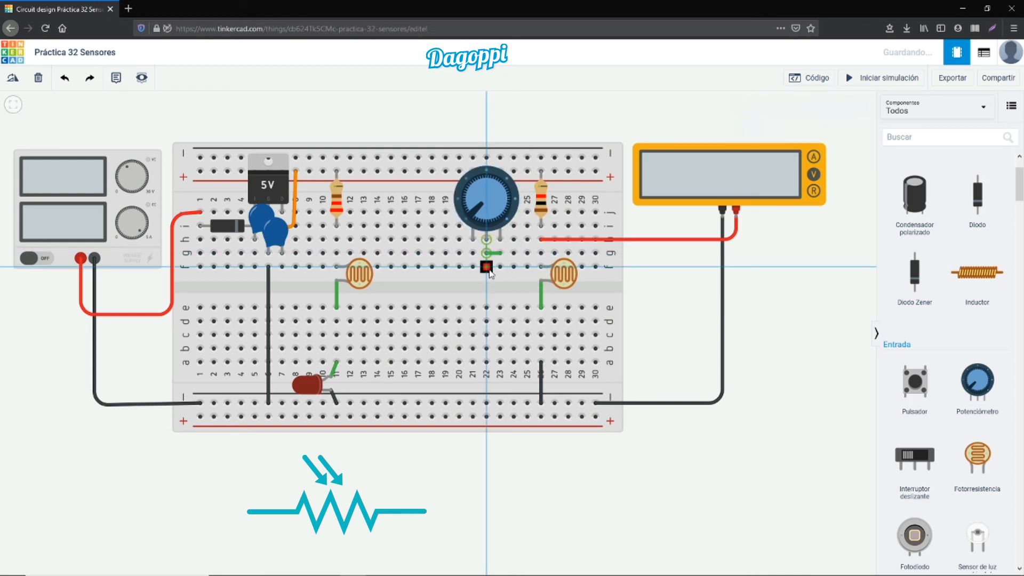
pyautogui.click(500, 267)
pyautogui.press('Delete')
pyautogui.click(493, 253)
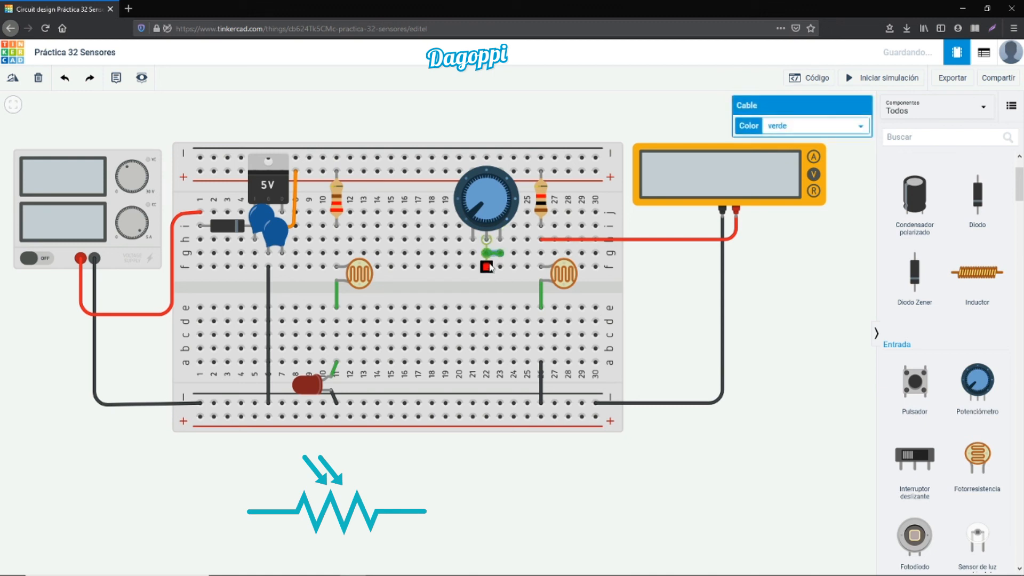
pyautogui.press('Delete')
# - Wire columns 22 and 23 together in row f, and connect columns 23 and 26 in row g
pyautogui.click(487, 267)
pyautogui.click(500, 267)
pyautogui.click(500, 253)
pyautogui.click(541, 254)
# - Delete the column 26 resistor and wire column 21, row g, to the upper positive rail, bending the wire around the potentiometer
pyautogui.click(541, 197)
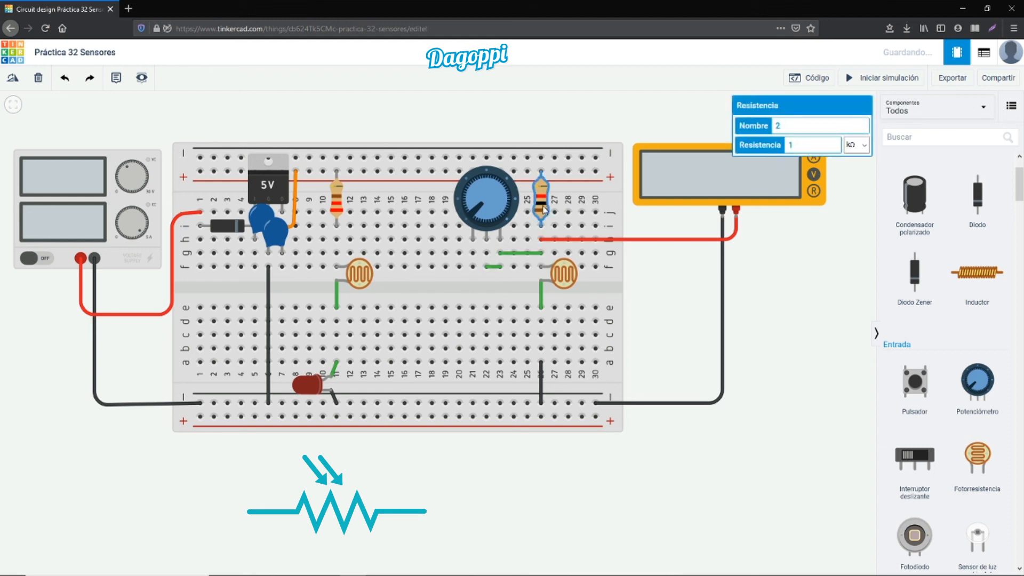
pyautogui.press('Delete')
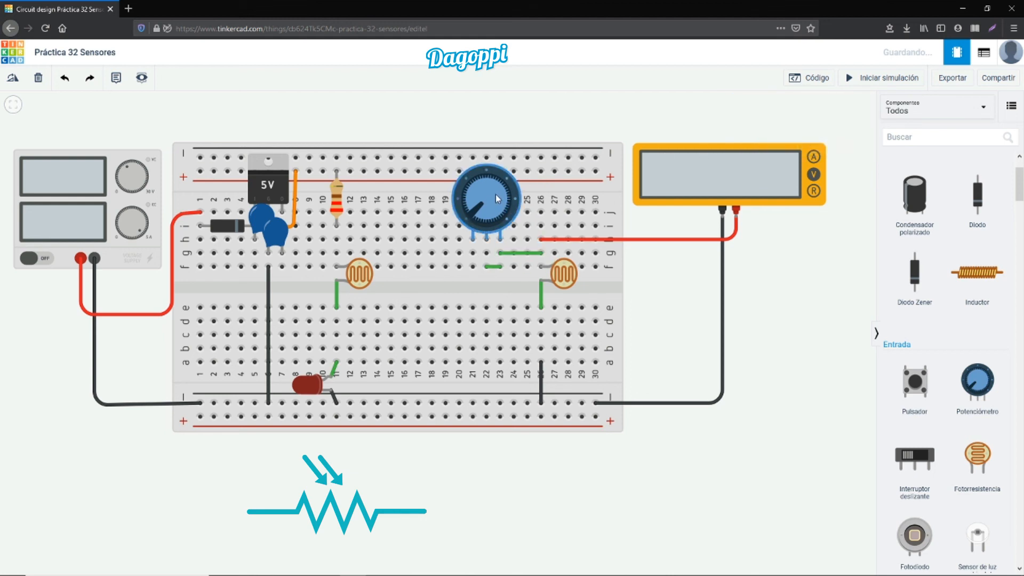
pyautogui.click(473, 253)
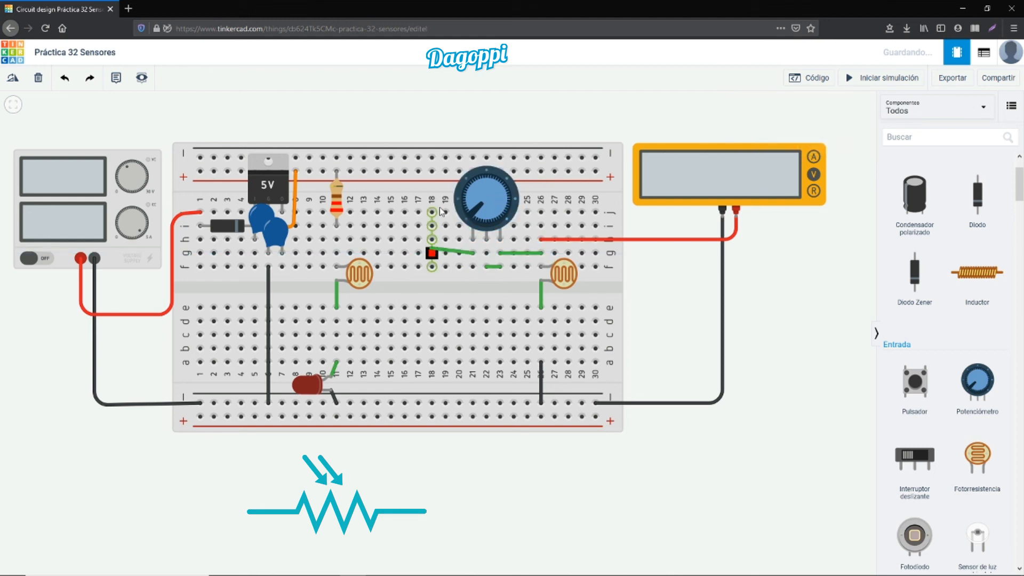
pyautogui.click(446, 171)
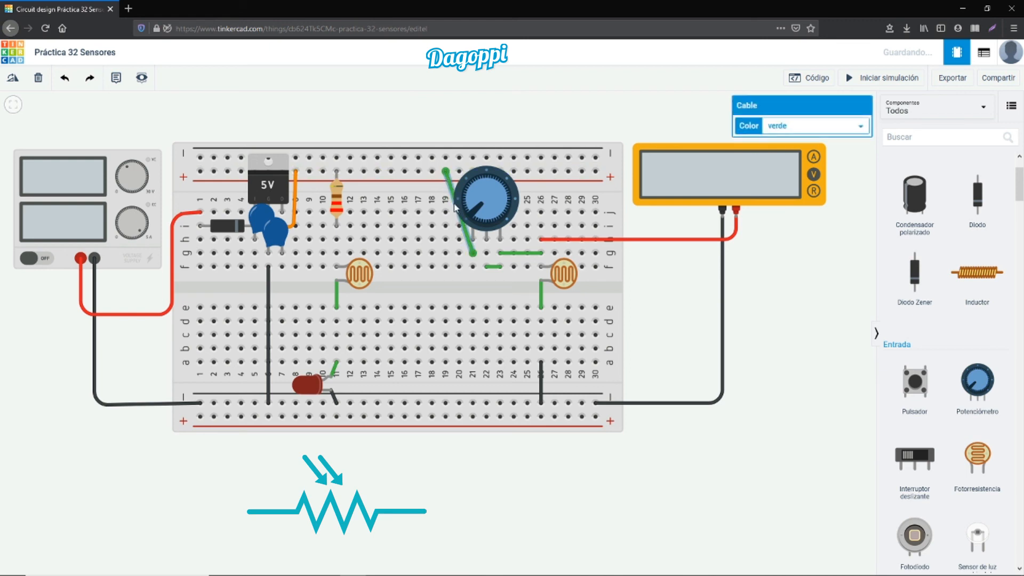
pyautogui.moveTo(451, 191); pyautogui.dragTo(447, 254)
# - Set the potentiometer's resistance to 1 kΩ
pyautogui.click(486, 207)
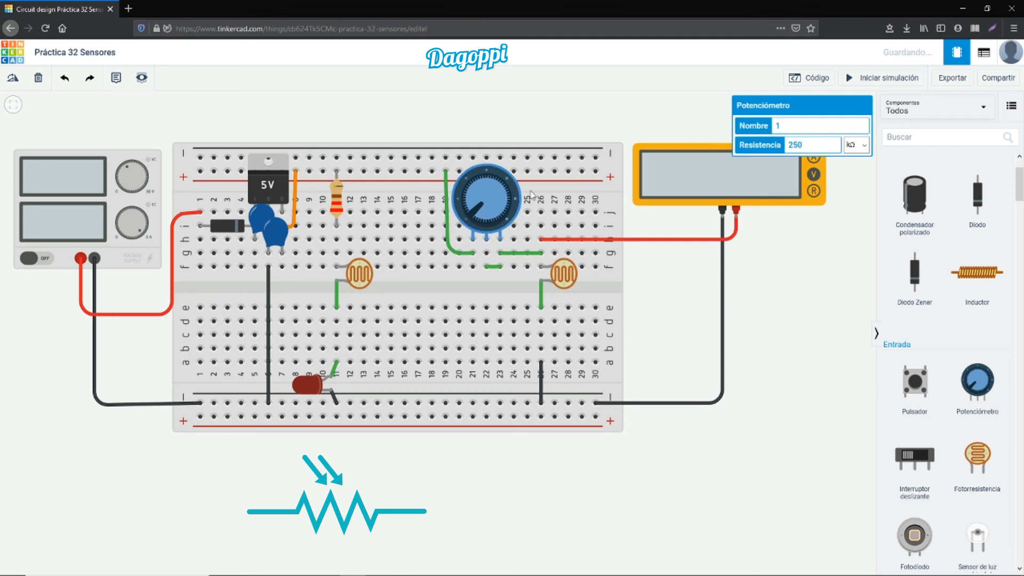
pyautogui.doubleClick(795, 145)
pyautogui.write('1')
pyautogui.click(807, 314)
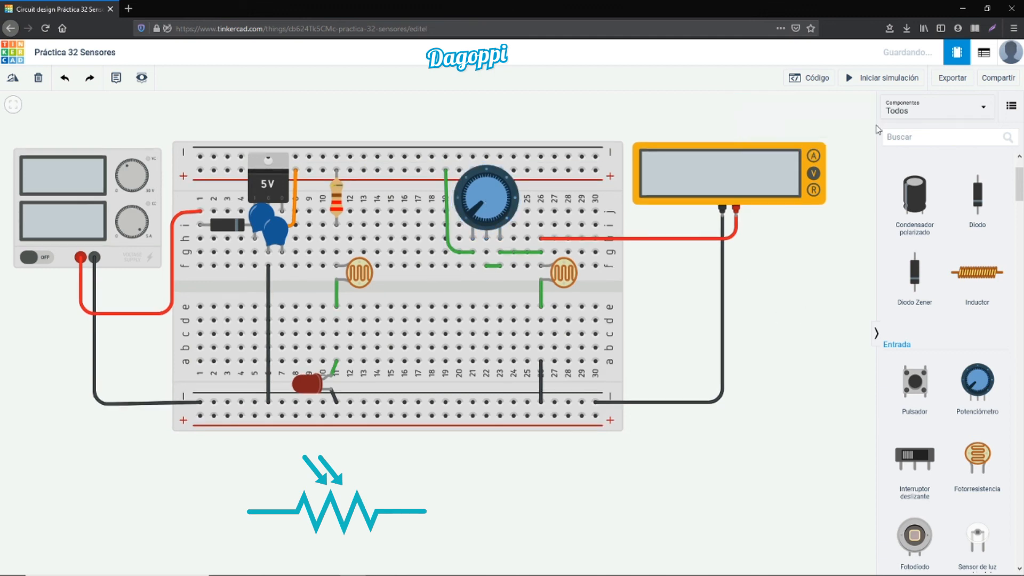
# - Simulate the circuit, varying the potentiometer's position and the light on the column 26 photoresistor, and stop the simulation
pyautogui.click(876, 81)
pyautogui.moveTo(475, 220); pyautogui.dragTo(513, 246)
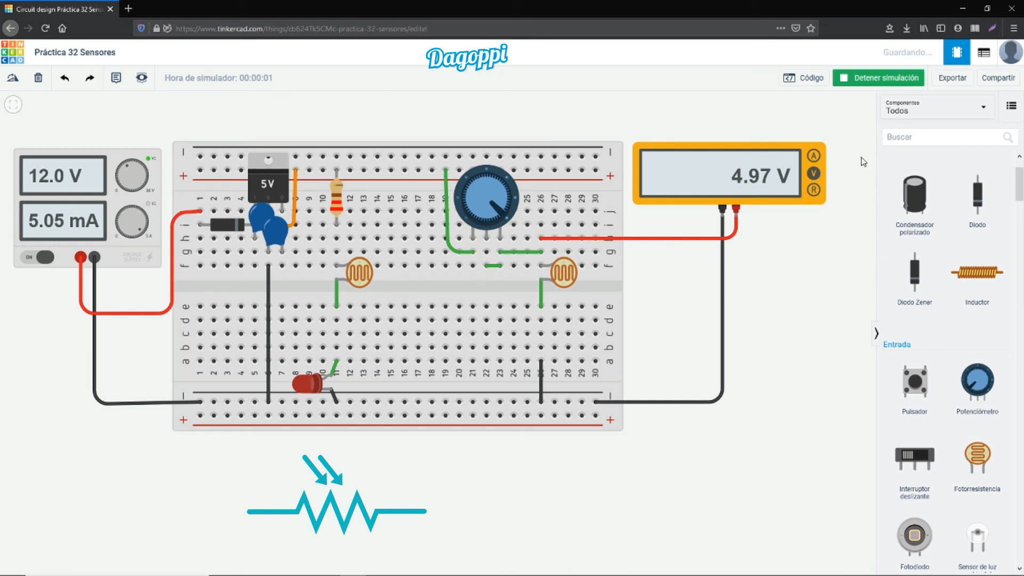
pyautogui.click(575, 271)
pyautogui.moveTo(596, 237); pyautogui.dragTo(596, 286)
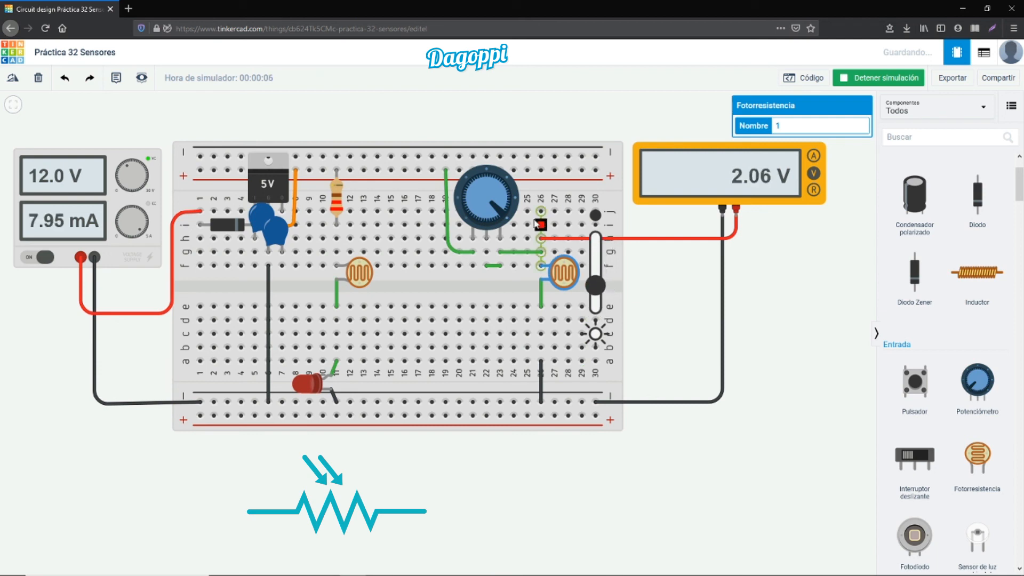
pyautogui.moveTo(500, 191); pyautogui.dragTo(504, 182)
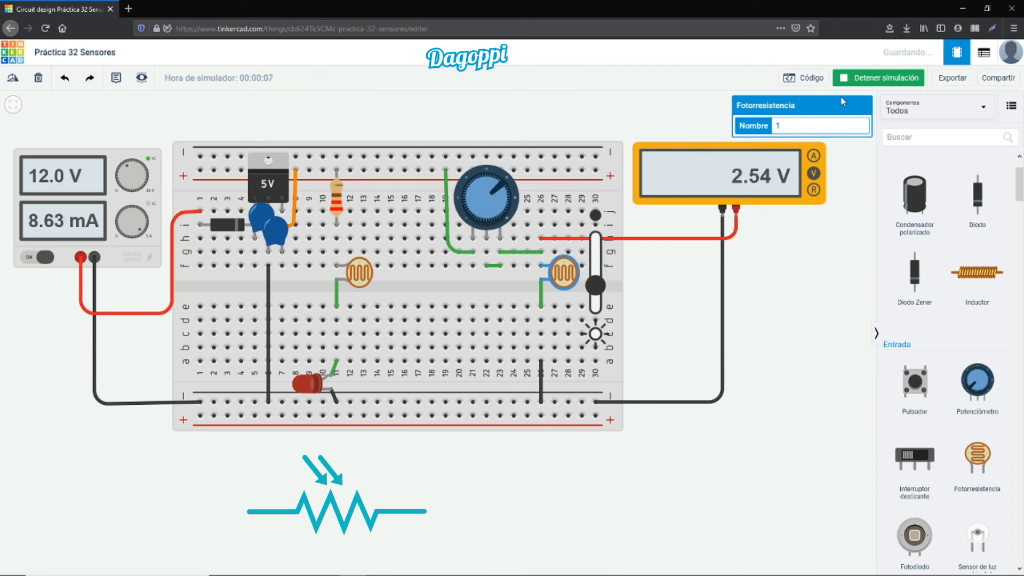
pyautogui.click(853, 80)
# - Set the potentiometer's resistance to 10 kΩ and restart the simulation
pyautogui.click(480, 216)
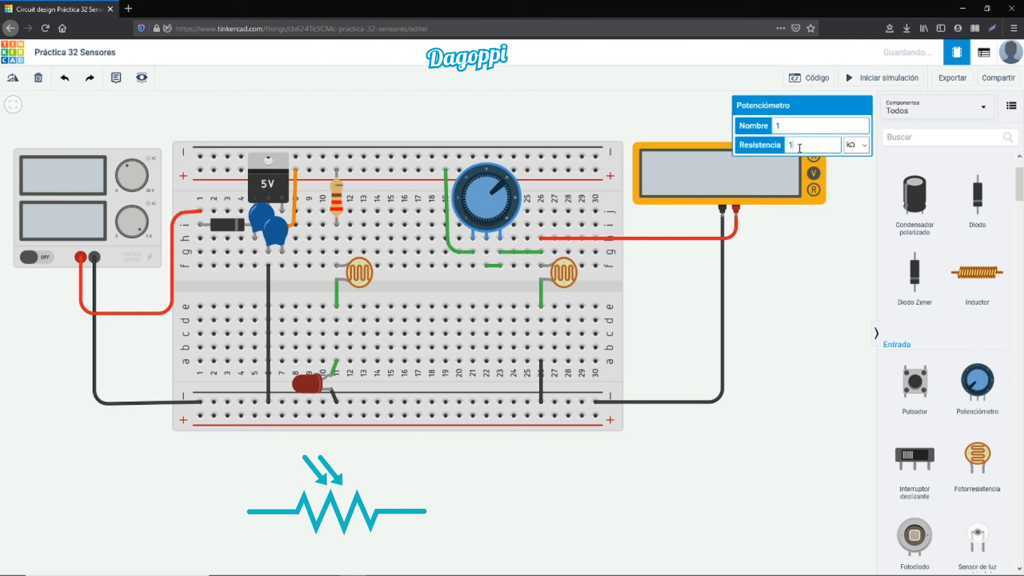
pyautogui.write('0')
pyautogui.click(874, 80)
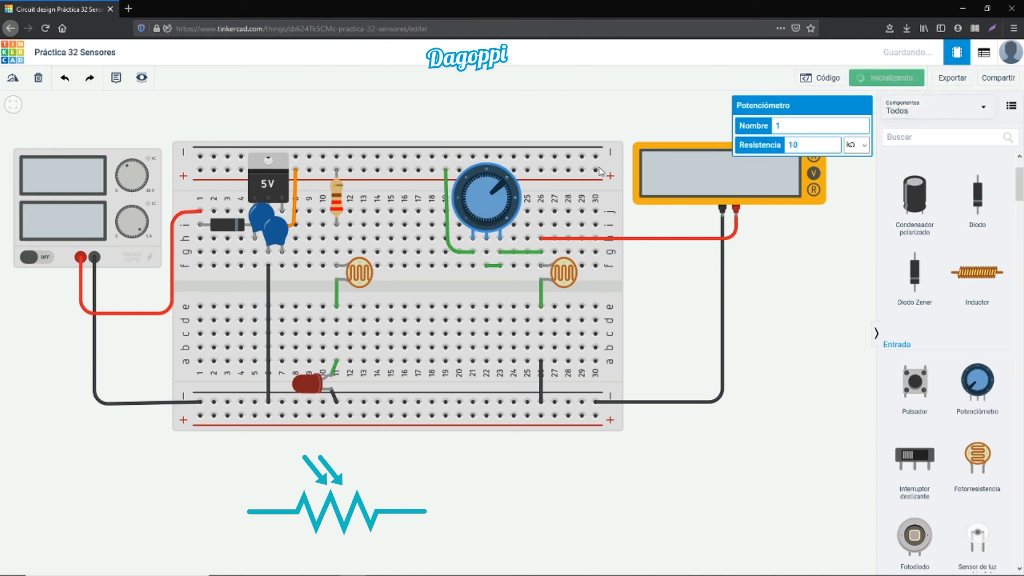
# - Turn the potentiometer back toward its low end, and sweep the column 26 photoresistor's light up to near maximum and back down
pyautogui.moveTo(504, 186); pyautogui.dragTo(465, 213)
pyautogui.moveTo(462, 253); pyautogui.dragTo(473, 201)
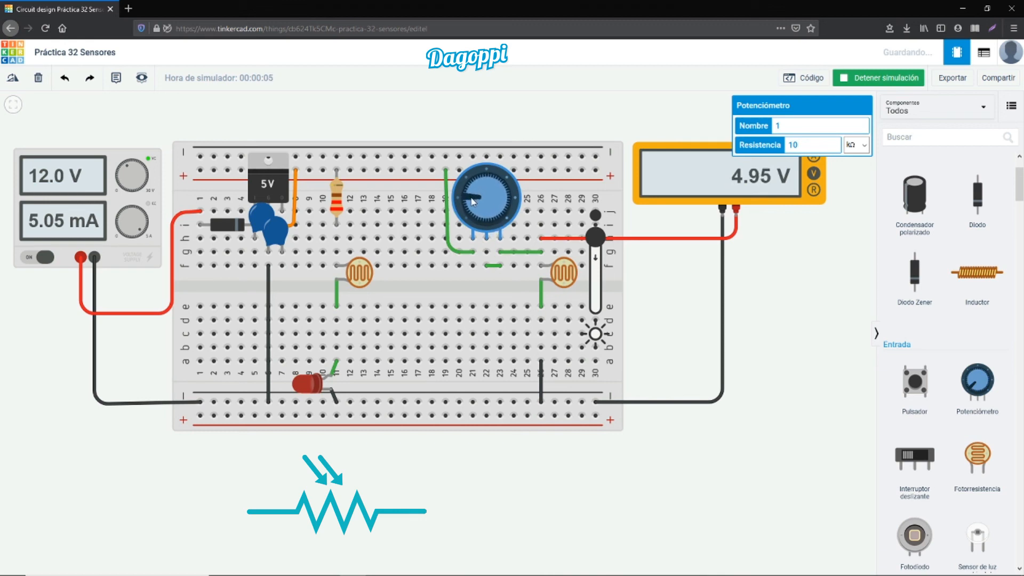
pyautogui.moveTo(599, 243); pyautogui.dragTo(592, 337)
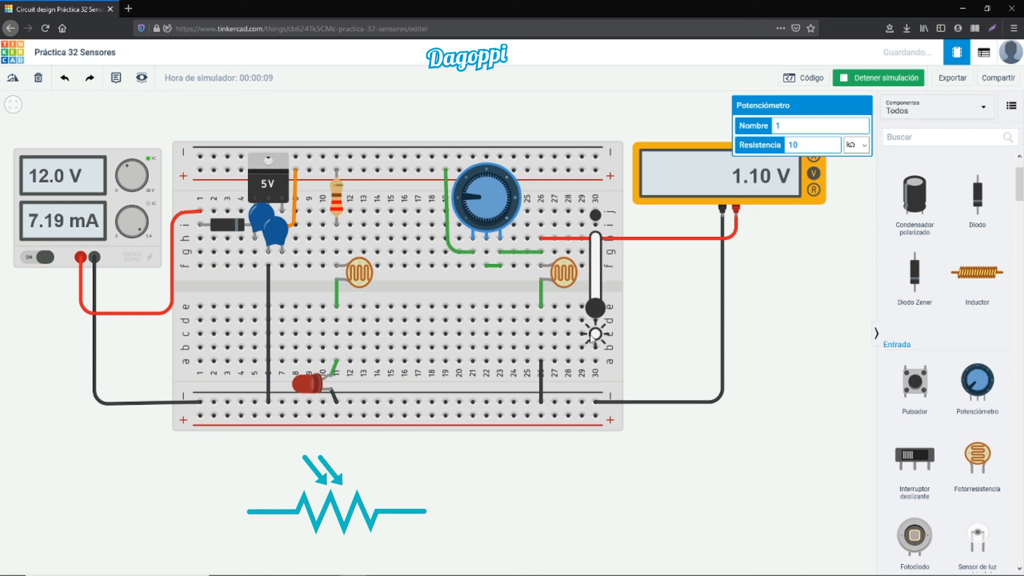
pyautogui.moveTo(596, 309); pyautogui.dragTo(595, 242)
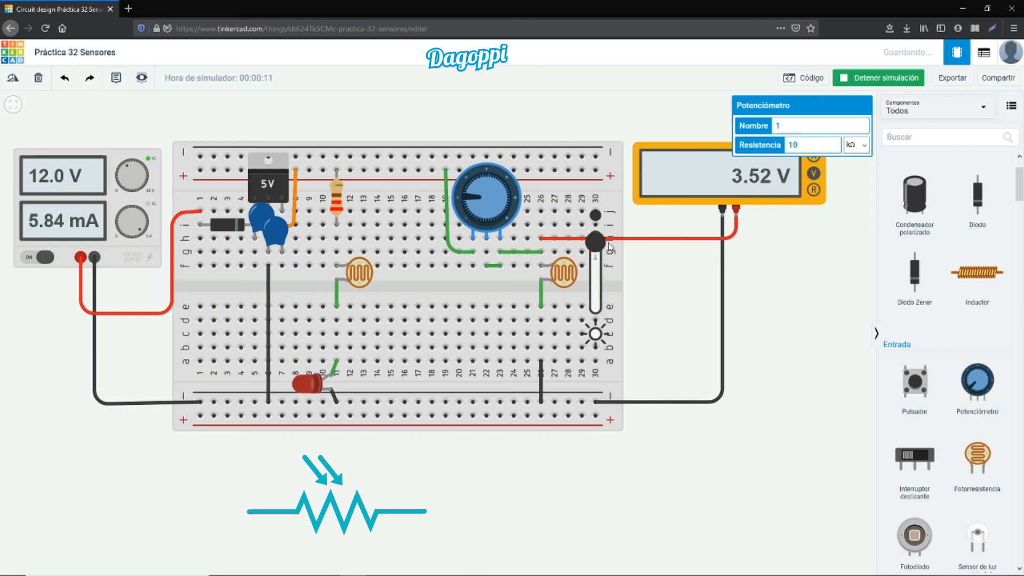